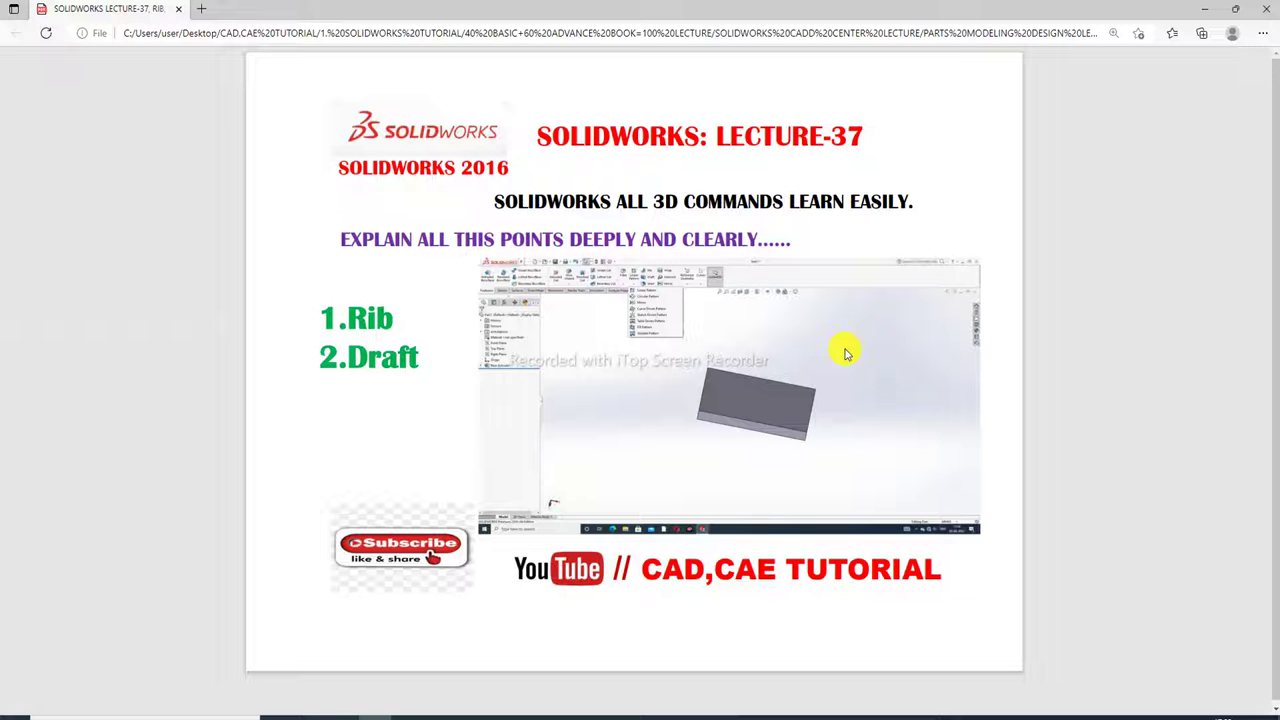
{"action": "mouse_move", "coordinate": [1240, 34]}
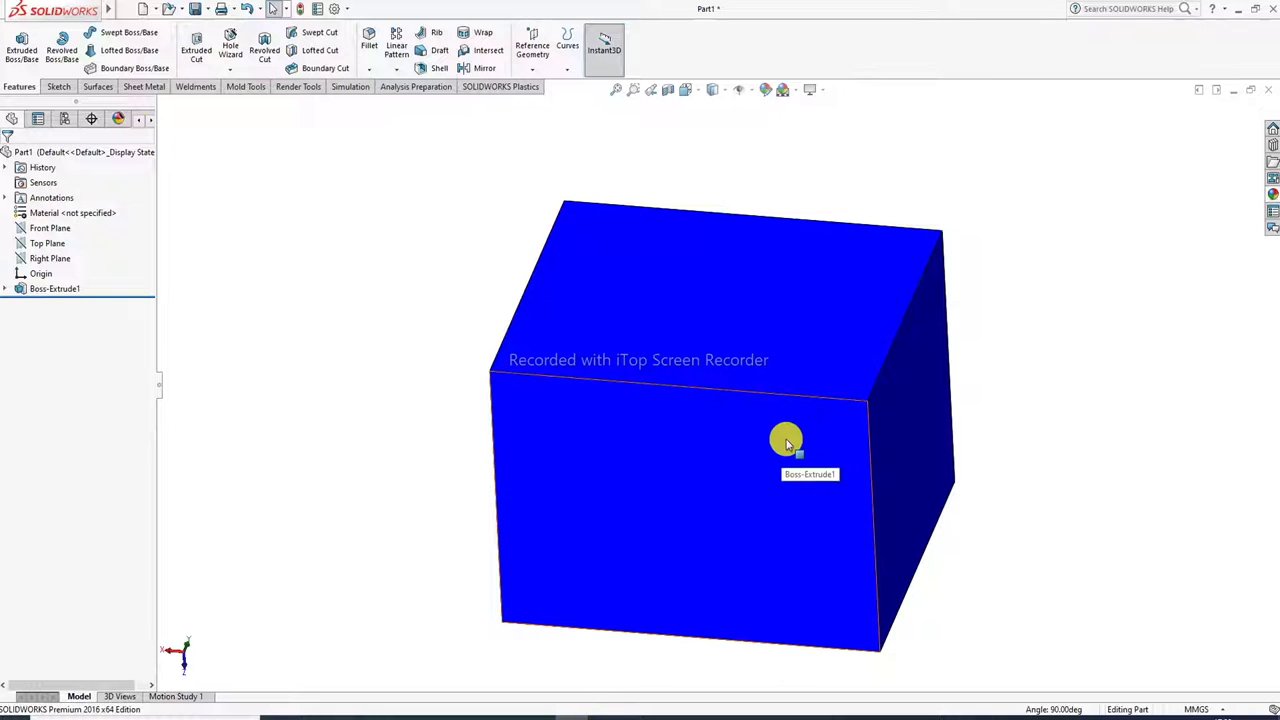
{"action": "scroll", "coordinate": [830, 432], "scroll_direction": "up", "scroll_amount": 2}
{"action": "mouse_move", "coordinate": [816, 460]}
{"action": "middle_mouse_down"}
{"action": "mouse_move", "coordinate": [651, 494]}
{"action": "mouse_move", "coordinate": [843, 474]}
{"action": "mouse_move", "coordinate": [862, 484]}
{"action": "mouse_move", "coordinate": [851, 491]}
{"action": "mouse_move", "coordinate": [803, 462]}
{"action": "middle_mouse_up"}
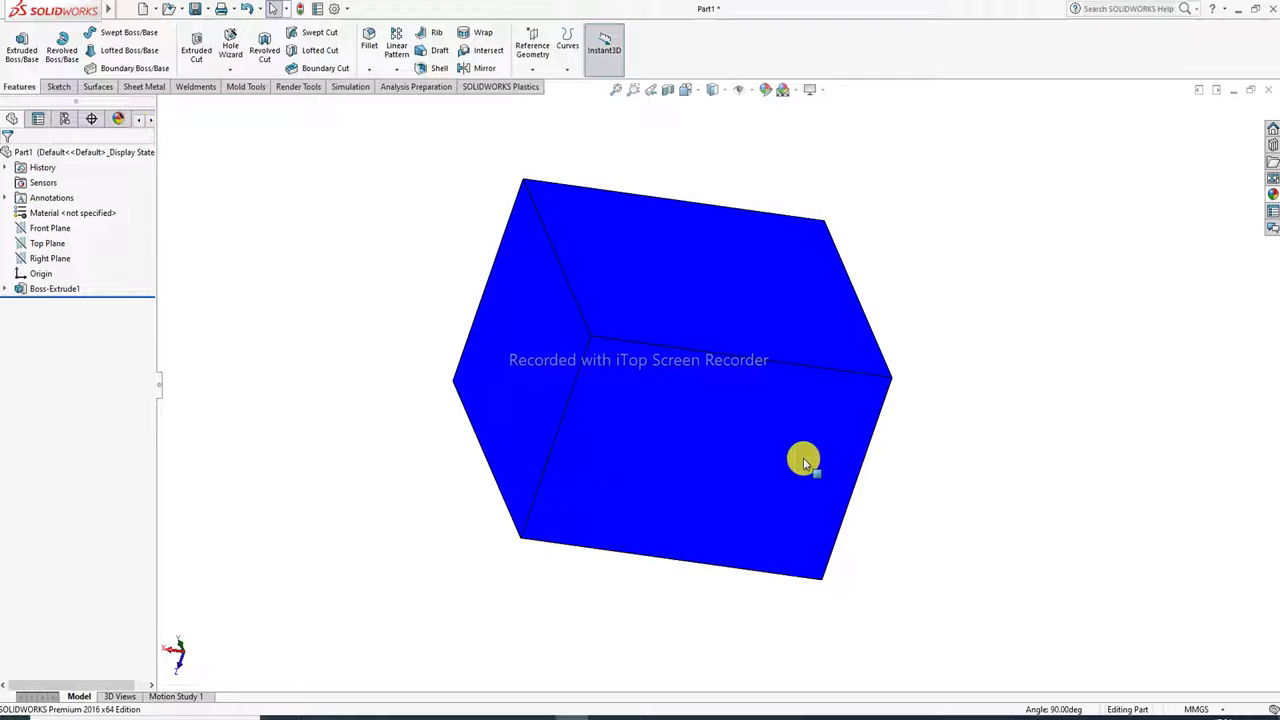
{"action": "middle_click_drag", "start_coordinate": [703, 257], "coordinate": [631, 214]}
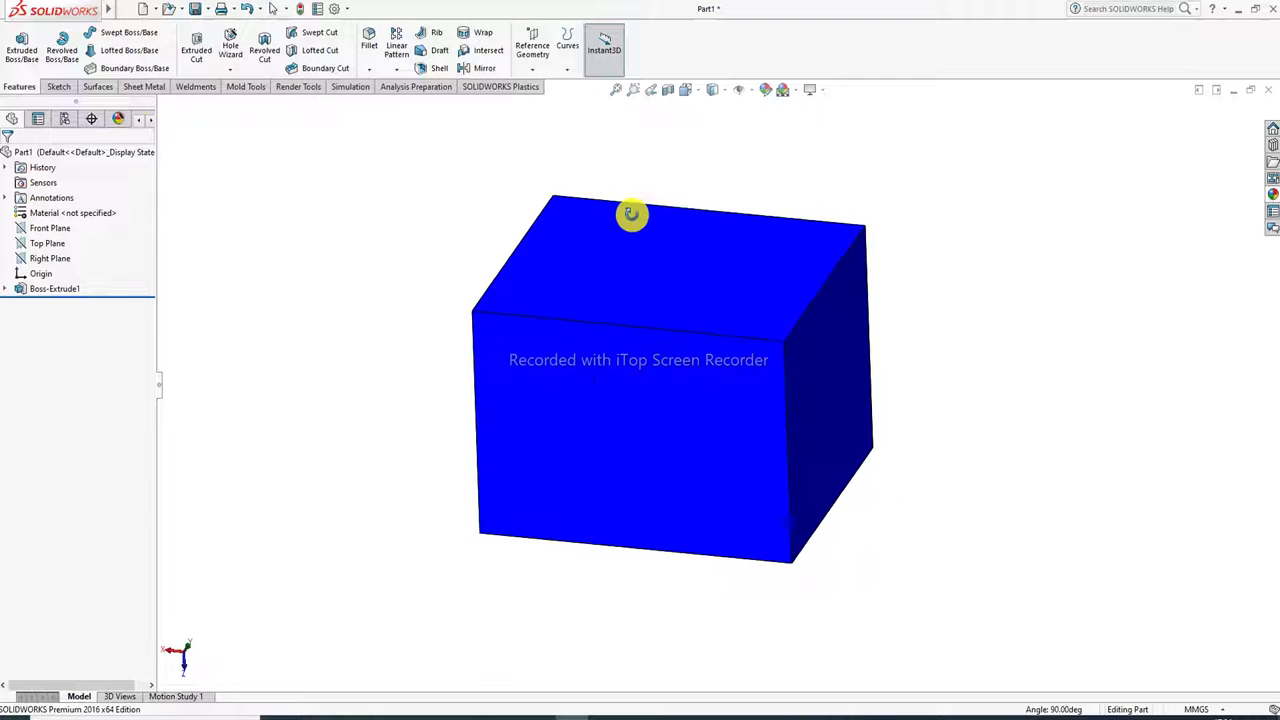
{"action": "scroll", "coordinate": [645, 210], "scroll_direction": "down", "scroll_amount": 2}
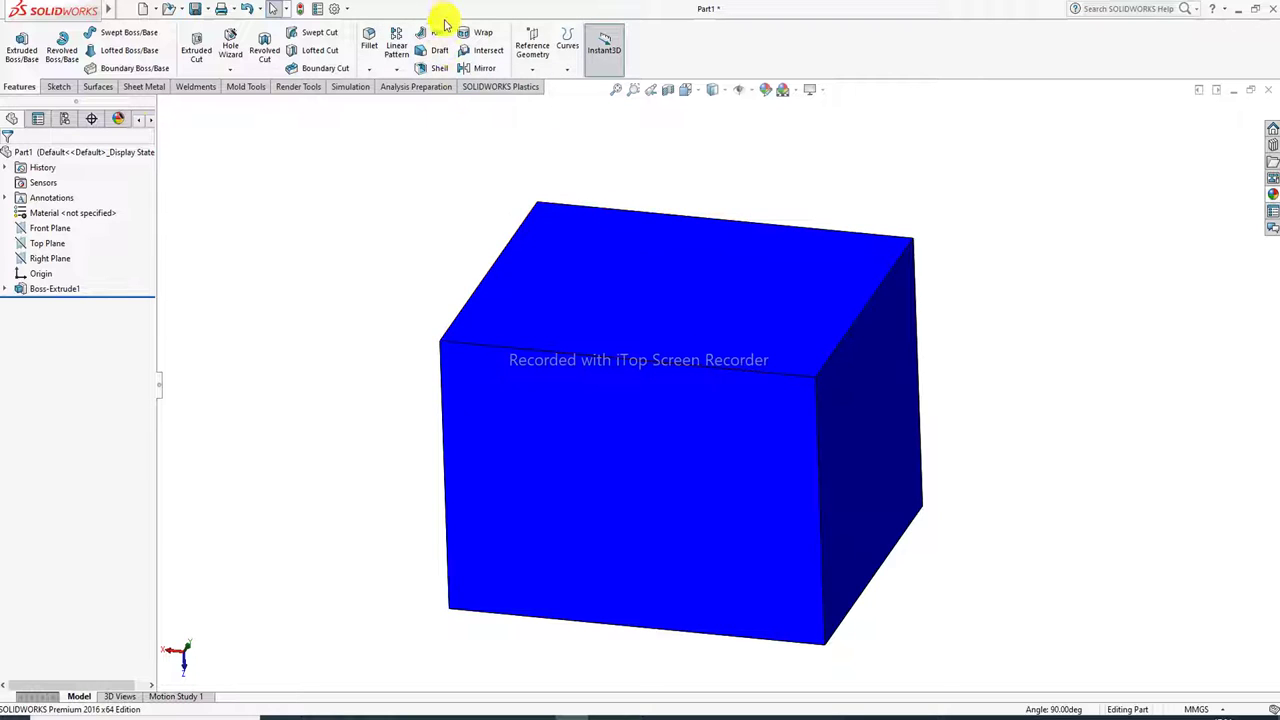
Start a manual draft of the neutral plane type and set the block's top face as the neutral plane
{"action": "left_click", "coordinate": [440, 60]}
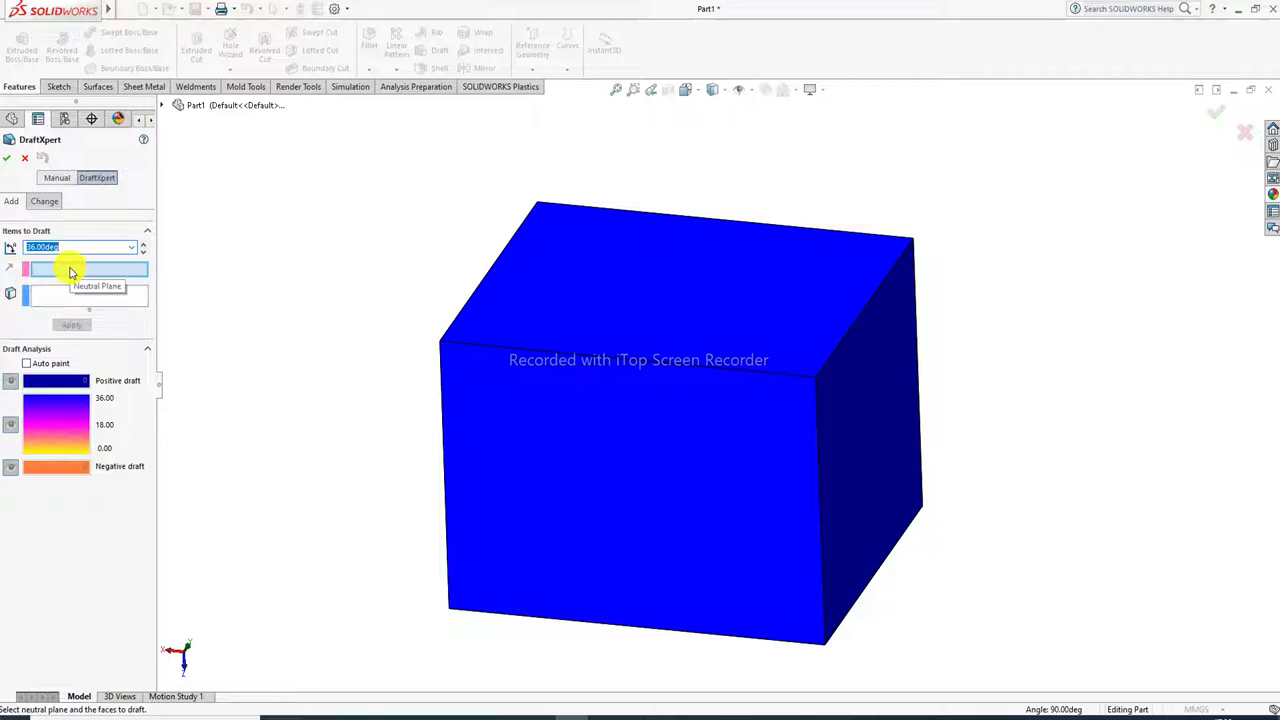
{"action": "left_click", "coordinate": [58, 178]}
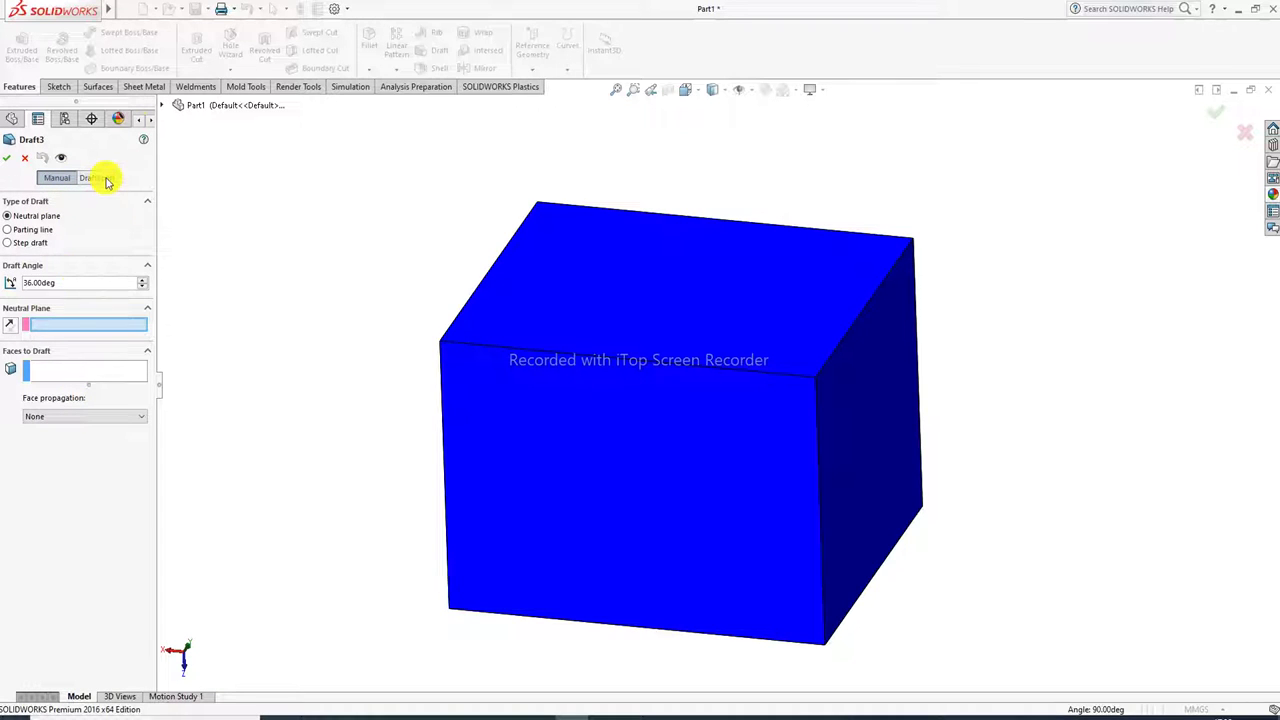
{"action": "left_click", "coordinate": [97, 178]}
{"action": "left_click", "coordinate": [70, 177]}
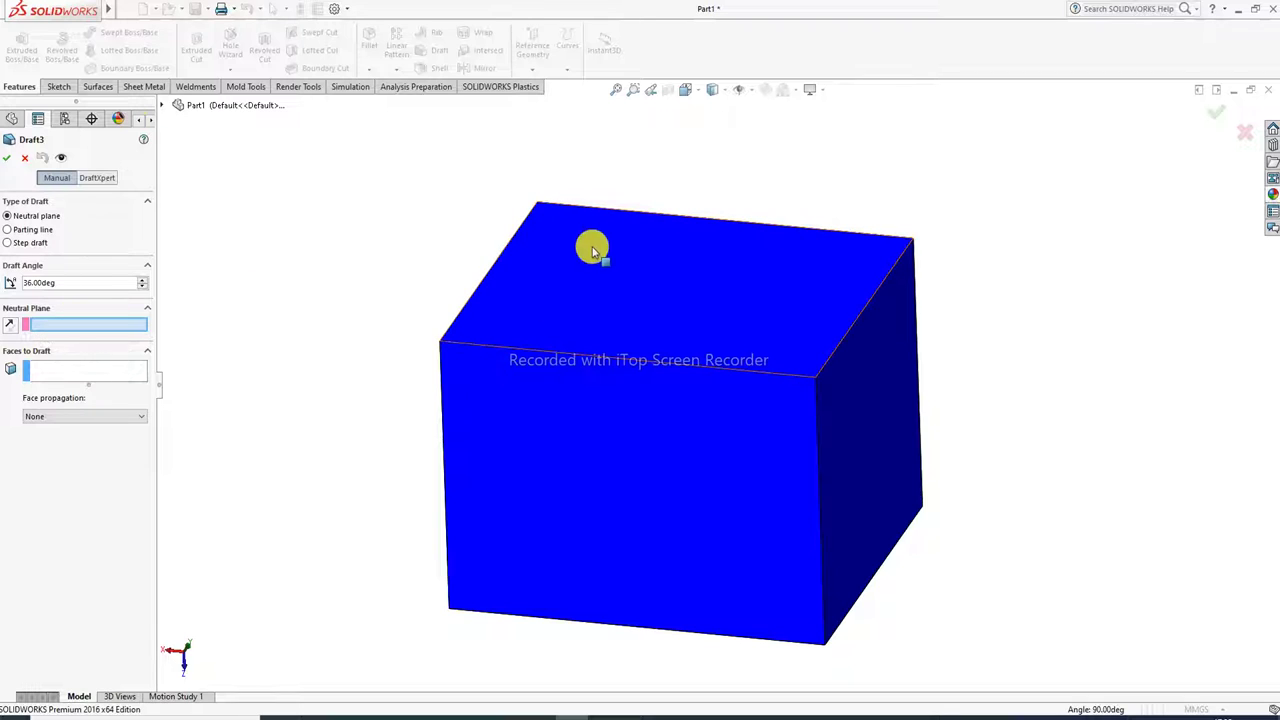
{"action": "left_click", "coordinate": [714, 271]}
{"action": "mouse_move", "coordinate": [741, 295]}
{"action": "middle_mouse_down"}
{"action": "mouse_move", "coordinate": [660, 297]}
{"action": "mouse_move", "coordinate": [720, 323]}
{"action": "mouse_move", "coordinate": [808, 323]}
{"action": "mouse_move", "coordinate": [753, 297]}
{"action": "middle_mouse_up"}
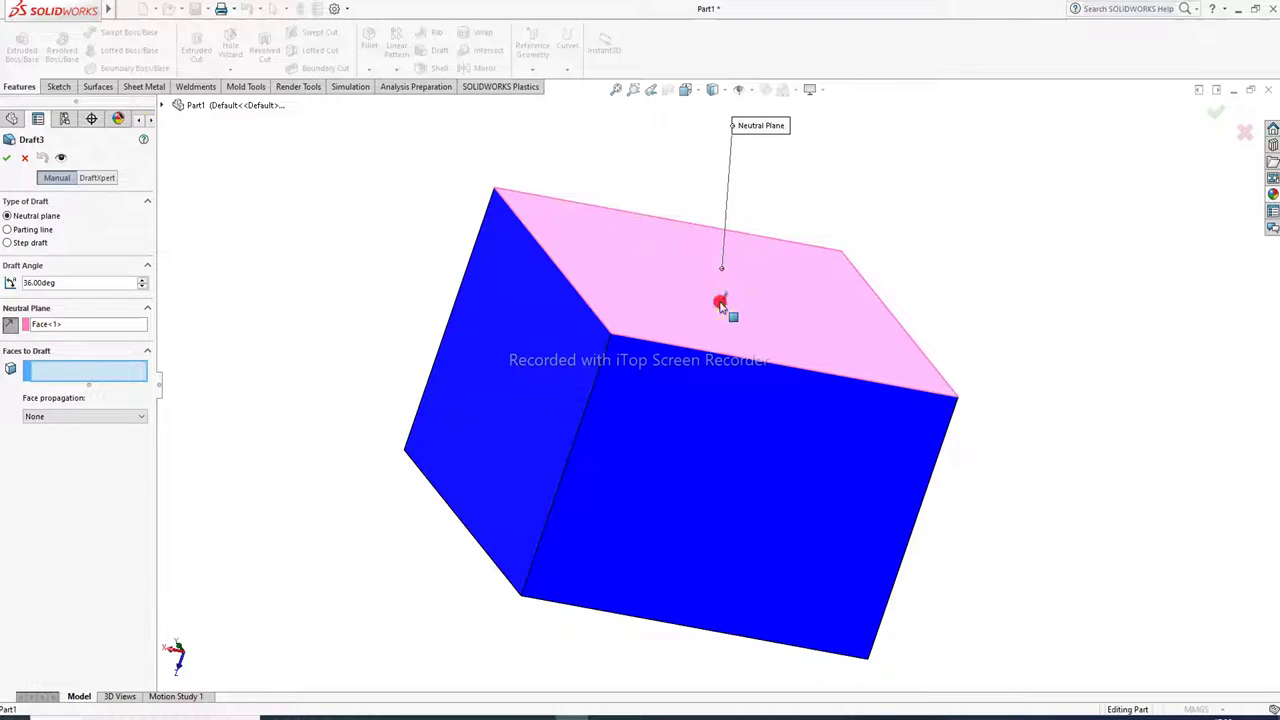
{"action": "left_click", "coordinate": [720, 305]}
{"action": "left_click", "coordinate": [690, 252]}
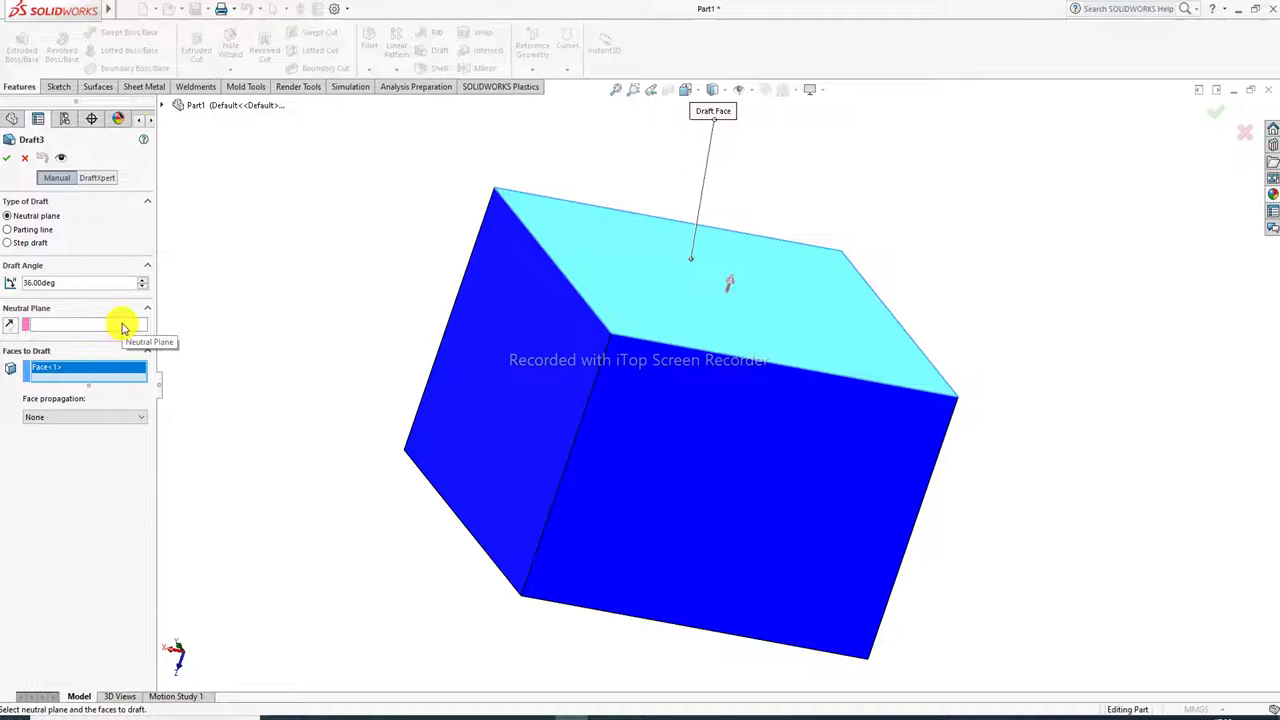
{"action": "right_click", "coordinate": [103, 367]}
{"action": "left_click", "coordinate": [131, 372]}
{"action": "left_click", "coordinate": [112, 325]}
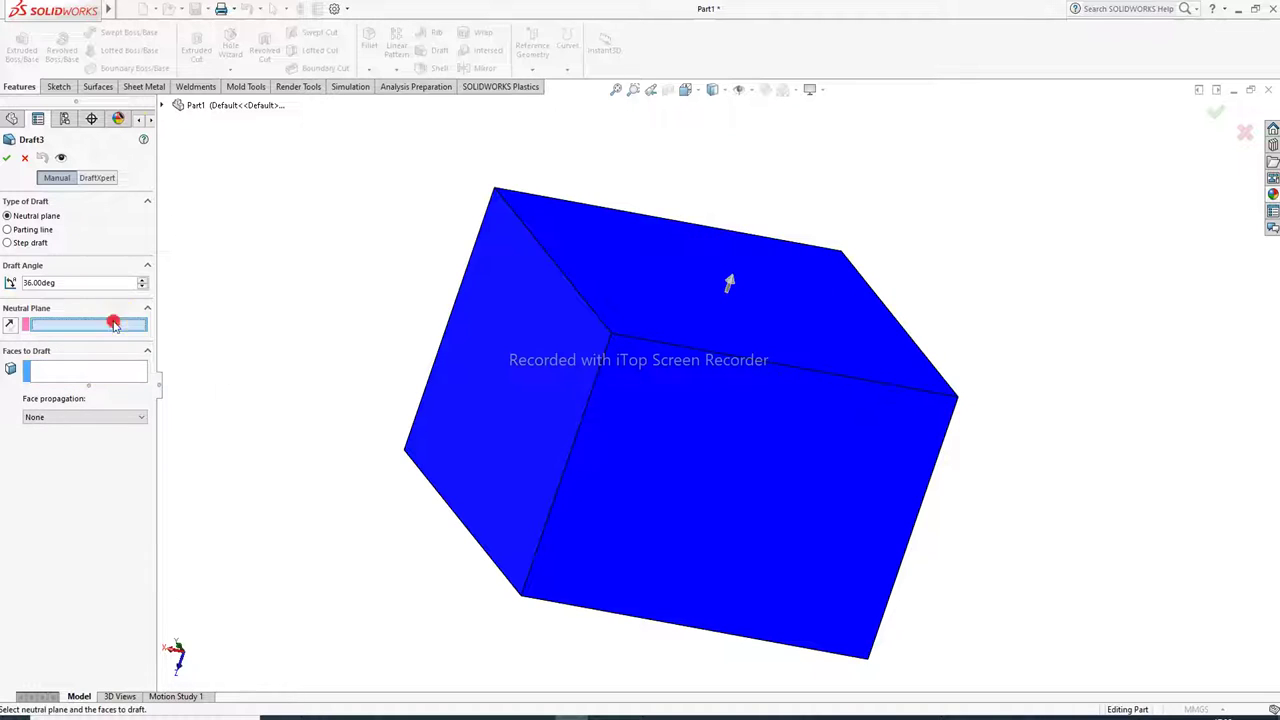
{"action": "left_click", "coordinate": [695, 265]}
{"action": "key", "text": "ctrl+shift+z"}
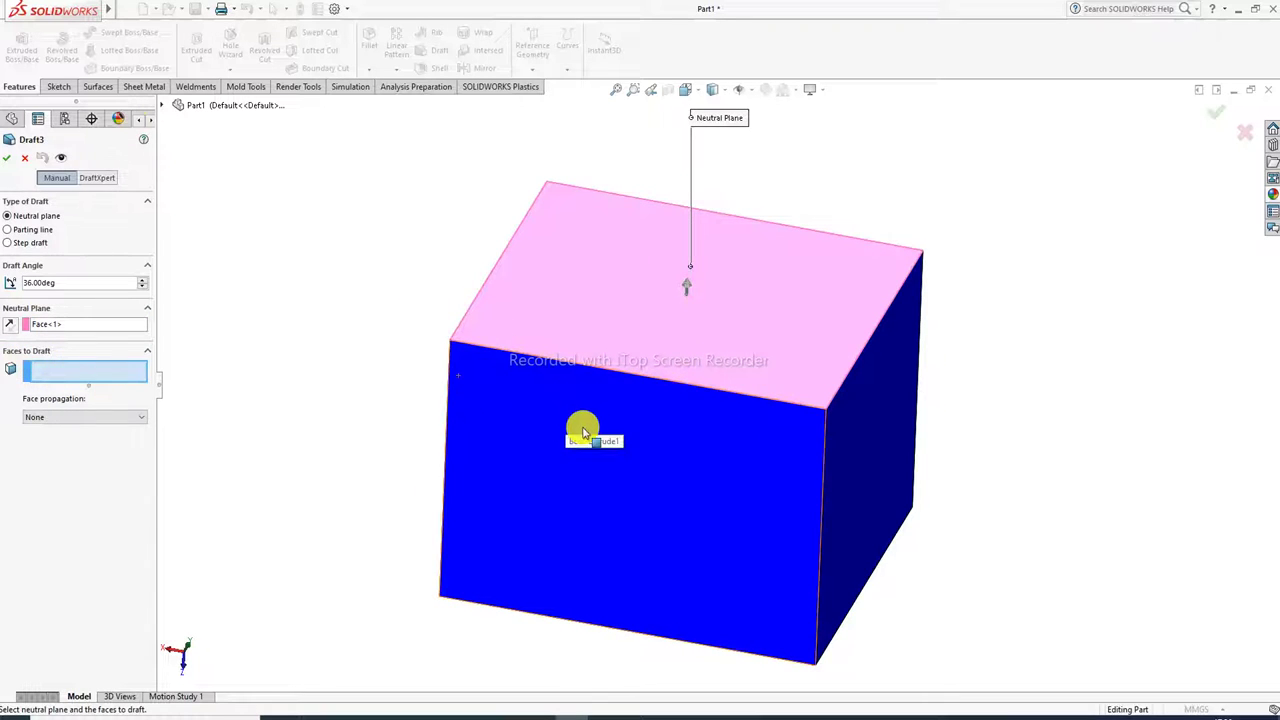
Select the block's front face and the adjacent right side face as the faces to draft
{"action": "left_click", "coordinate": [620, 435]}
{"action": "key", "text": "ctrl+shift+z"}
{"action": "left_click", "coordinate": [668, 415]}
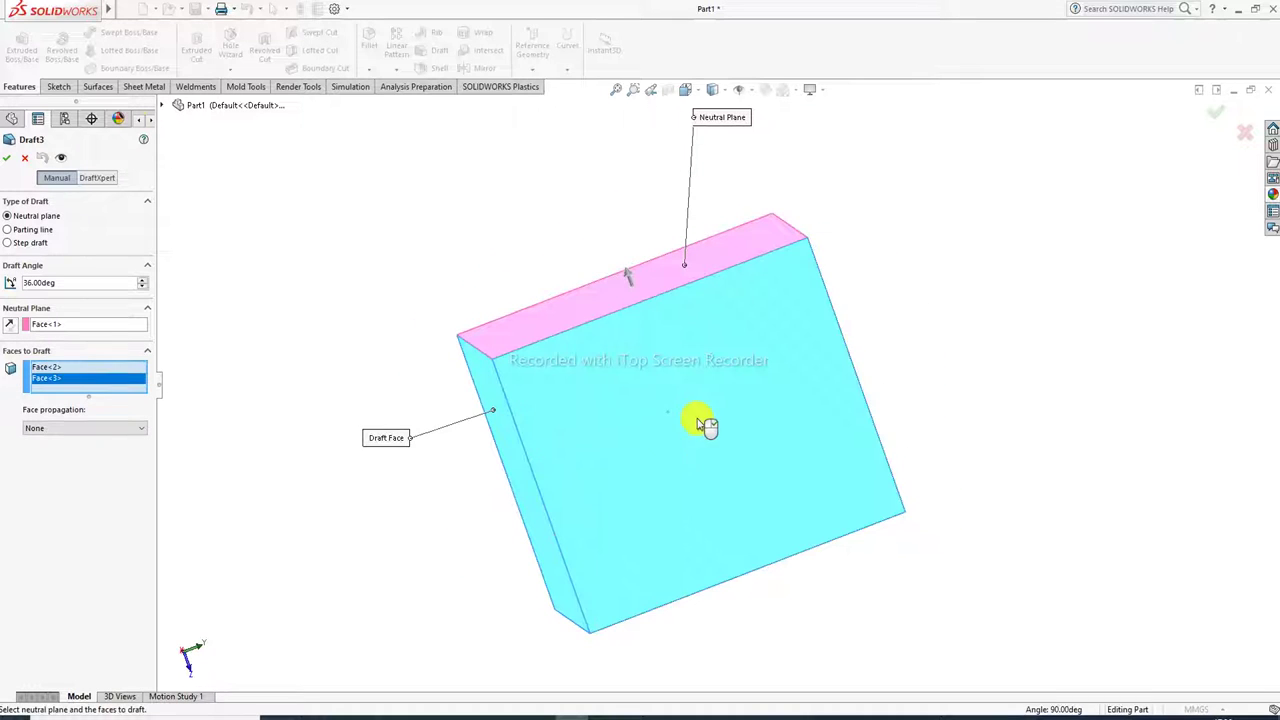
{"action": "middle_click_drag", "start_coordinate": [714, 429], "coordinate": [837, 483]}
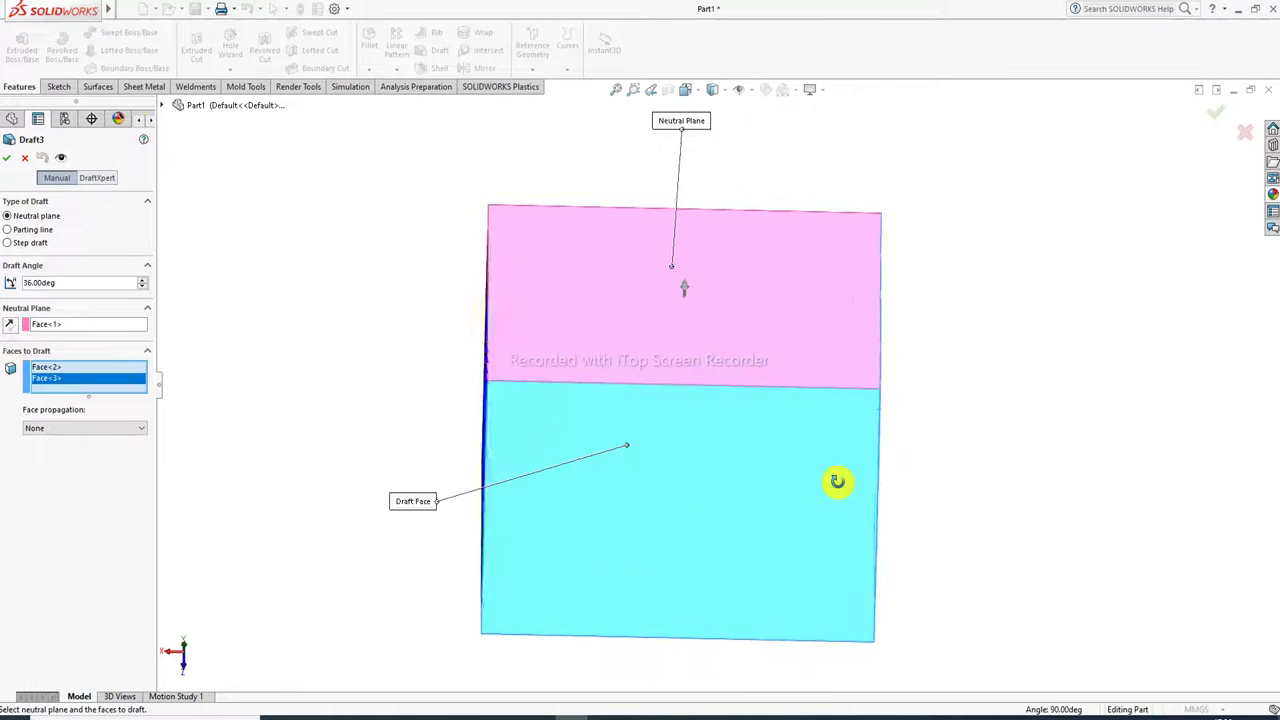
Set the draft angle to 50 degrees and apply the draft to the two selected faces
{"action": "left_click", "coordinate": [143, 279]}
{"action": "left_click", "coordinate": [143, 279]}
{"action": "left_click", "coordinate": [143, 279]}
{"action": "left_click", "coordinate": [143, 279]}
{"action": "left_click", "coordinate": [143, 279]}
{"action": "left_click", "coordinate": [143, 279]}
{"action": "left_click", "coordinate": [143, 279]}
{"action": "left_click", "coordinate": [143, 279]}
{"action": "left_click", "coordinate": [143, 279]}
{"action": "left_click", "coordinate": [143, 279]}
{"action": "left_click", "coordinate": [143, 279]}
{"action": "left_click", "coordinate": [143, 279]}
{"action": "left_click", "coordinate": [143, 279]}
{"action": "left_click", "coordinate": [143, 279]}
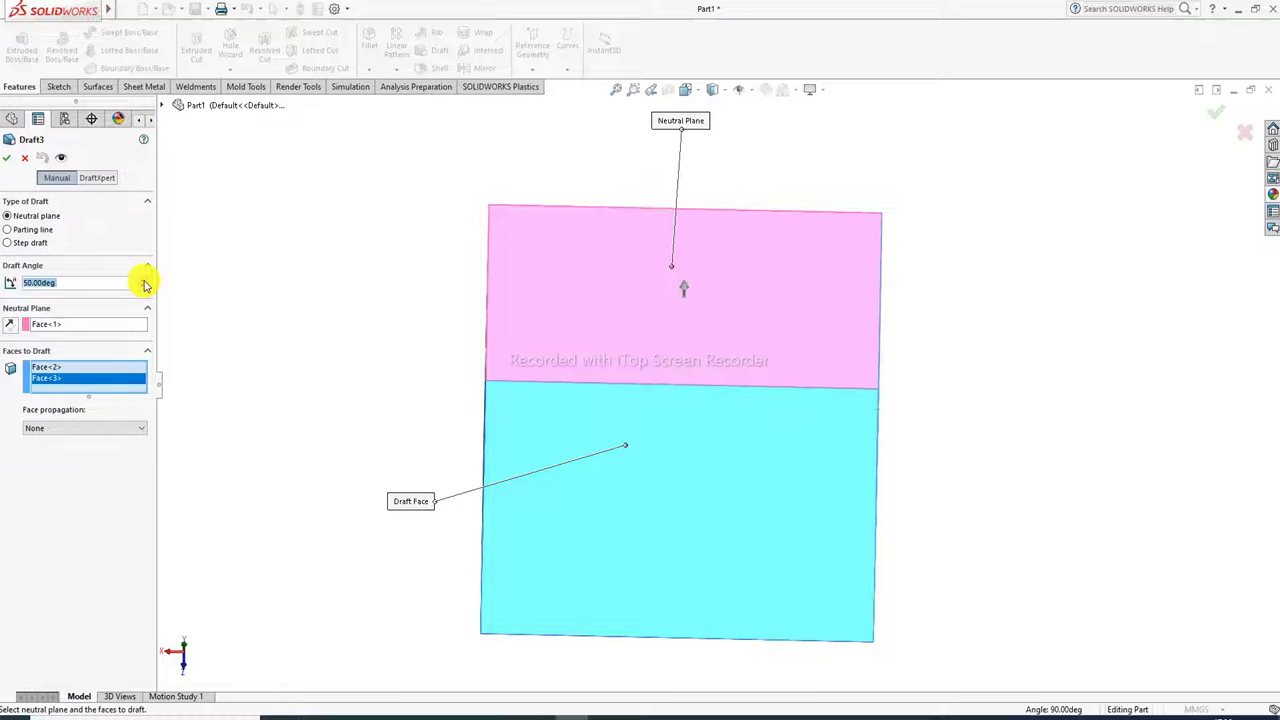
{"action": "left_click", "coordinate": [9, 158]}
{"action": "middle_click_drag", "start_coordinate": [670, 428], "coordinate": [689, 534]}
{"action": "scroll", "coordinate": [853, 500], "scroll_direction": "up", "scroll_amount": 2}
{"action": "middle_click_drag", "start_coordinate": [815, 514], "coordinate": [814, 451]}
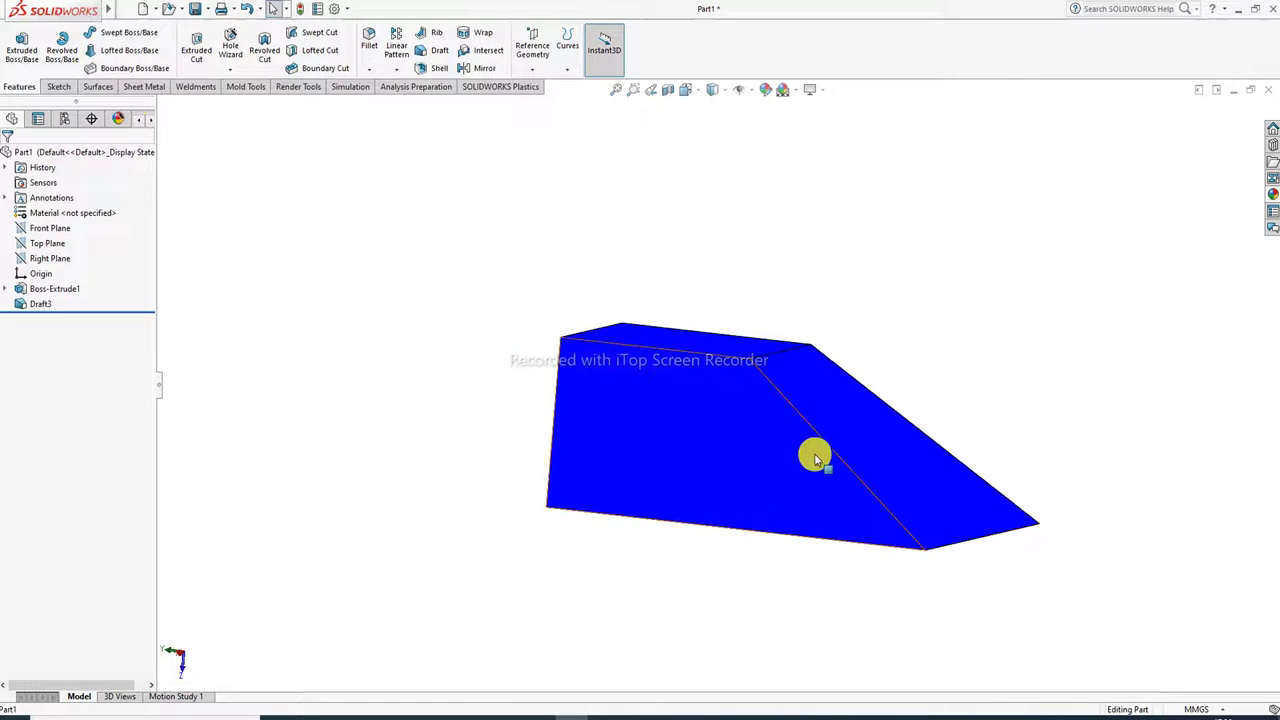
Edit the draft feature to add the block's two remaining side faces, so all four sides are drafted
{"action": "left_click", "coordinate": [45, 306]}
{"action": "left_click", "coordinate": [60, 276]}
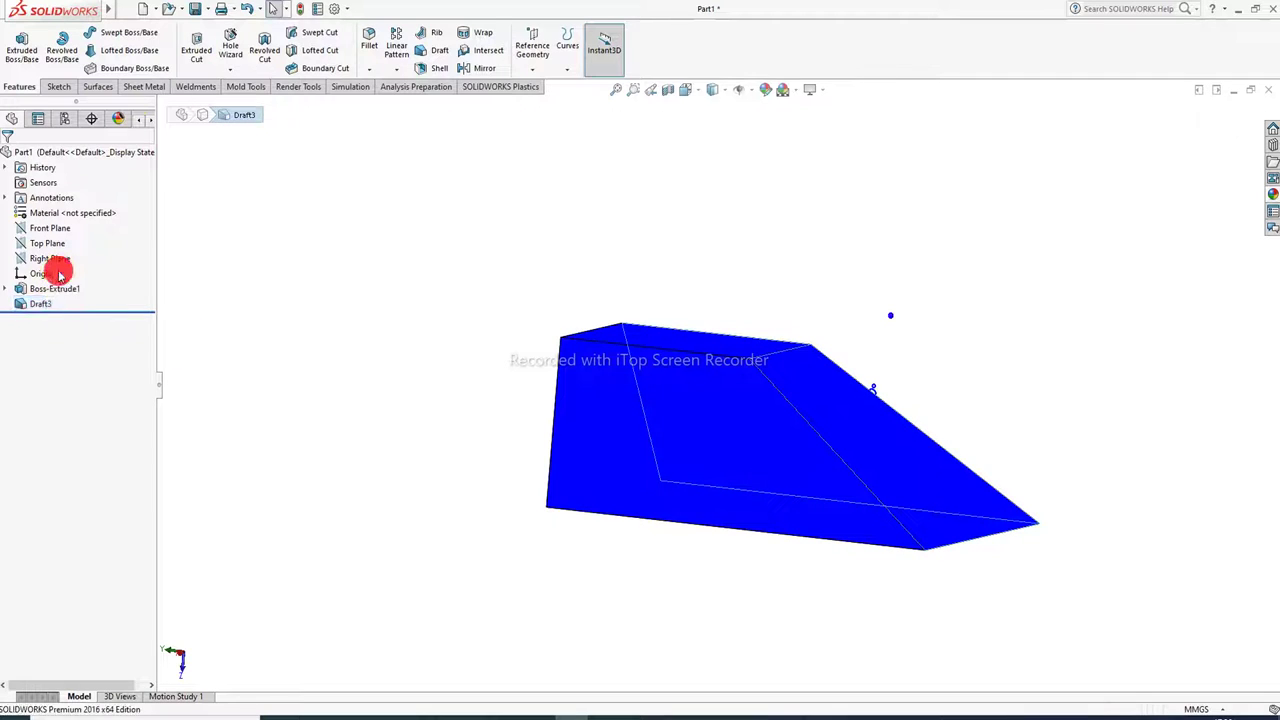
{"action": "scroll", "coordinate": [640, 370], "scroll_direction": "down", "scroll_amount": 2}
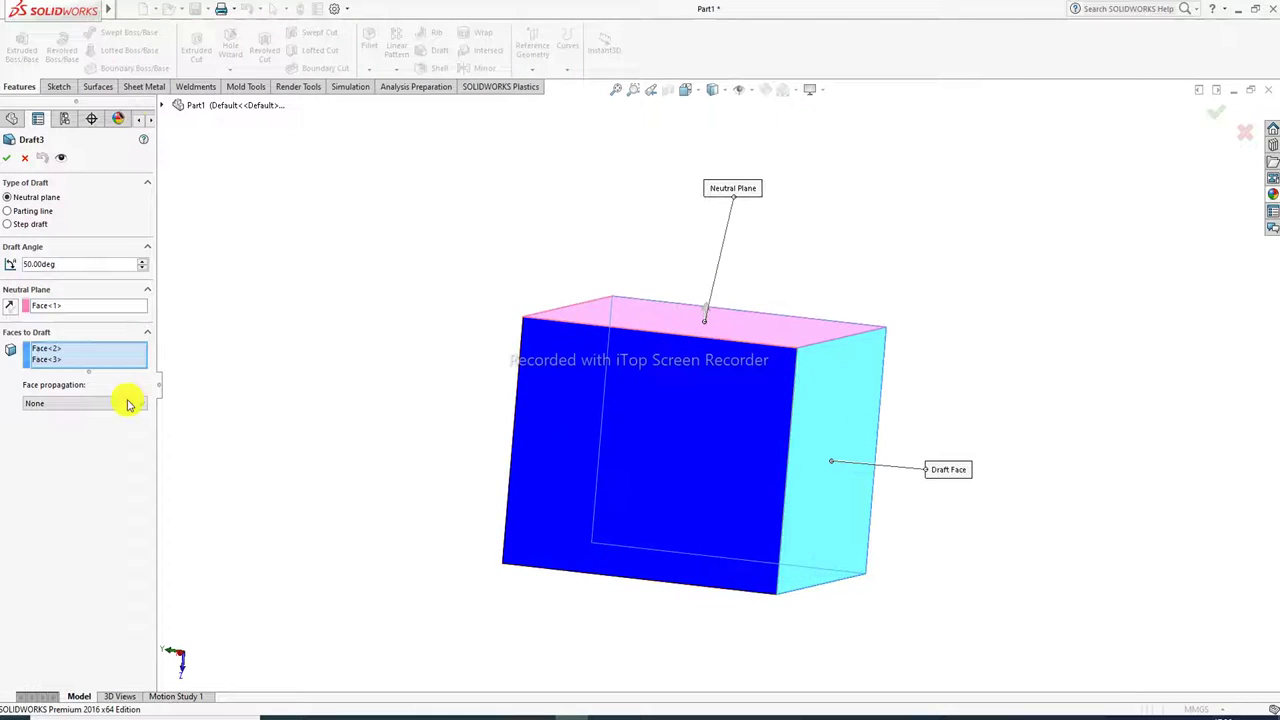
{"action": "left_click", "coordinate": [687, 448]}
{"action": "middle_click_drag", "start_coordinate": [687, 448], "coordinate": [780, 426]}
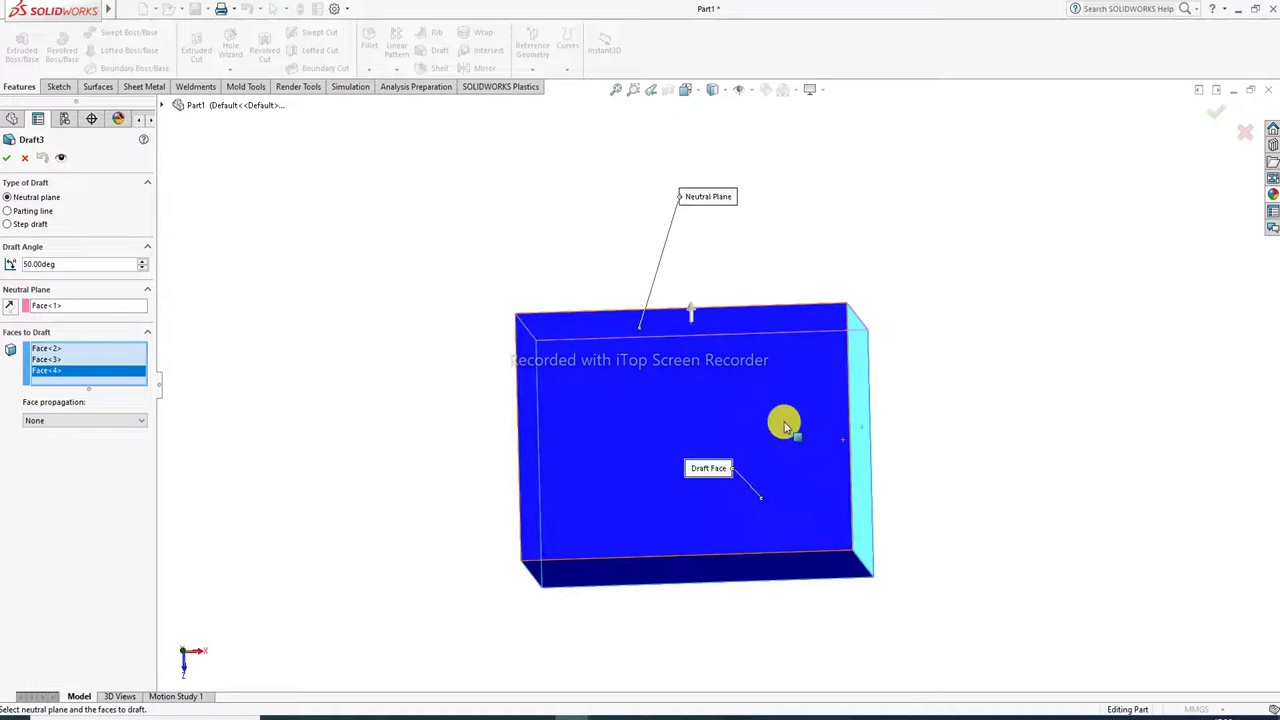
{"action": "left_click", "coordinate": [617, 440]}
{"action": "middle_click_drag", "start_coordinate": [617, 440], "coordinate": [631, 499]}
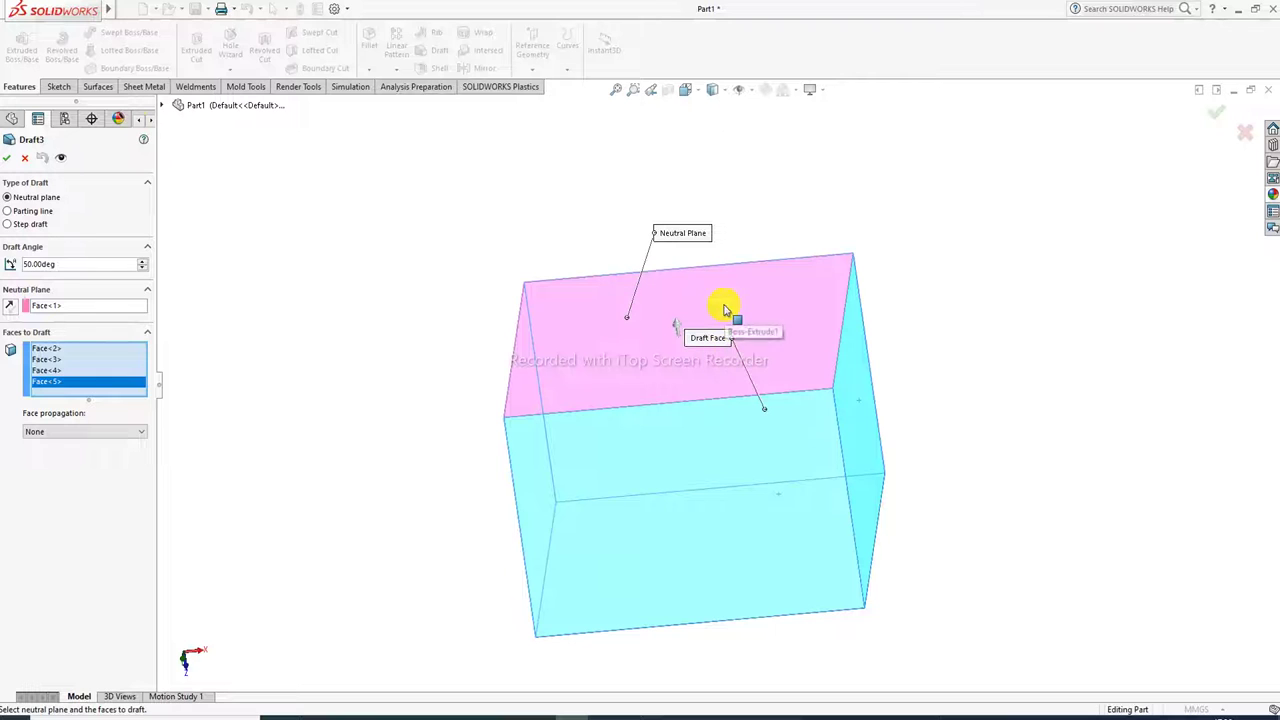
{"action": "left_click", "coordinate": [11, 160]}
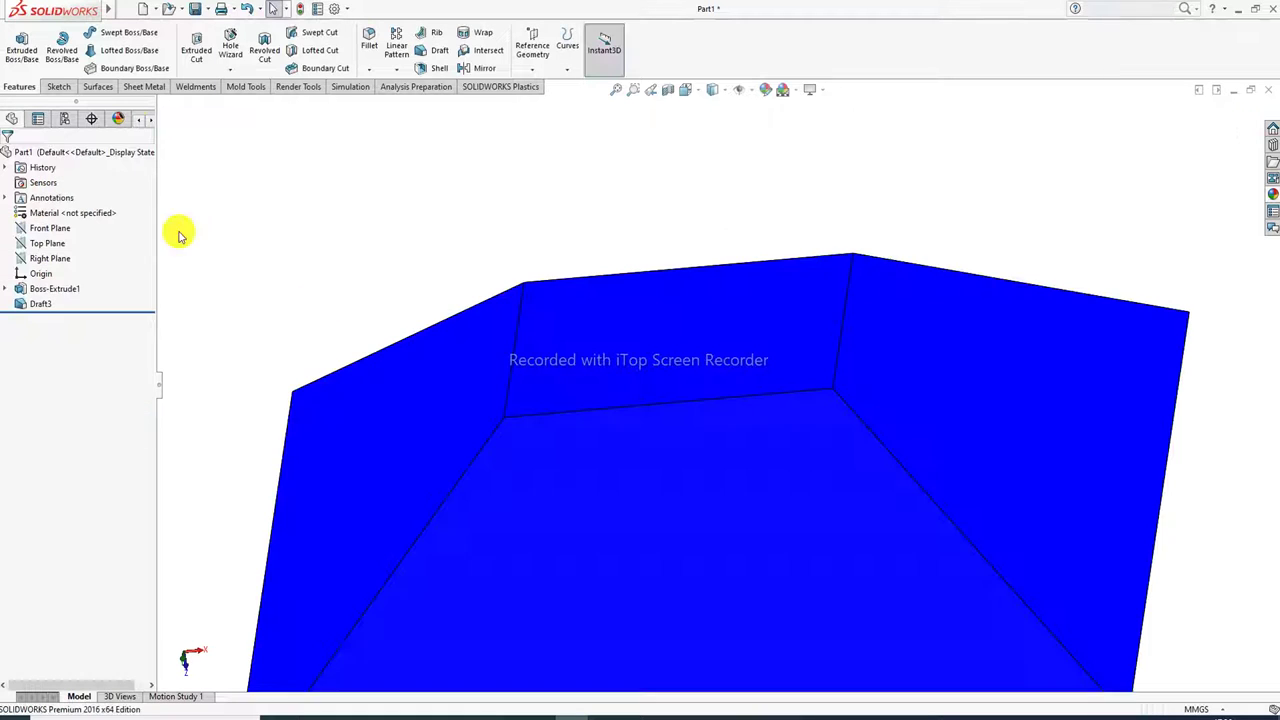
{"action": "scroll", "coordinate": [730, 506], "scroll_direction": "up", "scroll_amount": 2}
{"action": "middle_click_drag", "start_coordinate": [713, 494], "coordinate": [665, 505]}
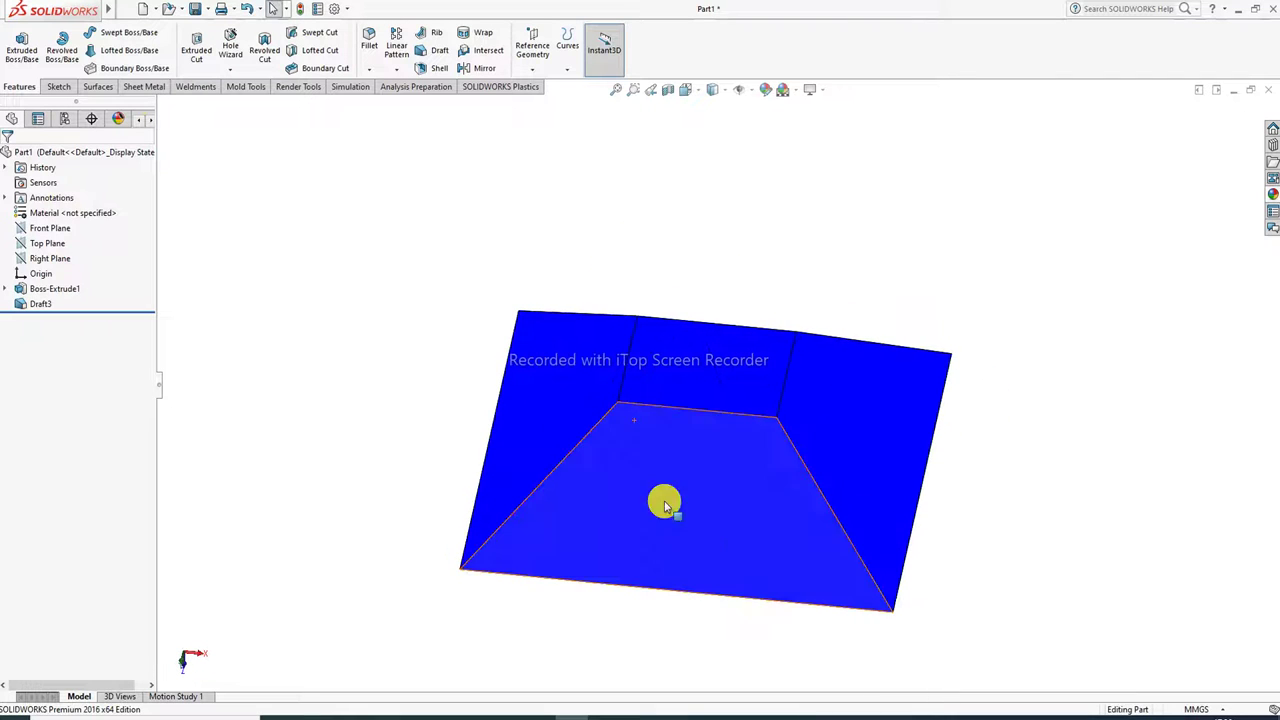
Edit the four-sided draft feature and reverse its draft direction
{"action": "left_click", "coordinate": [44, 304]}
{"action": "left_click", "coordinate": [55, 274]}
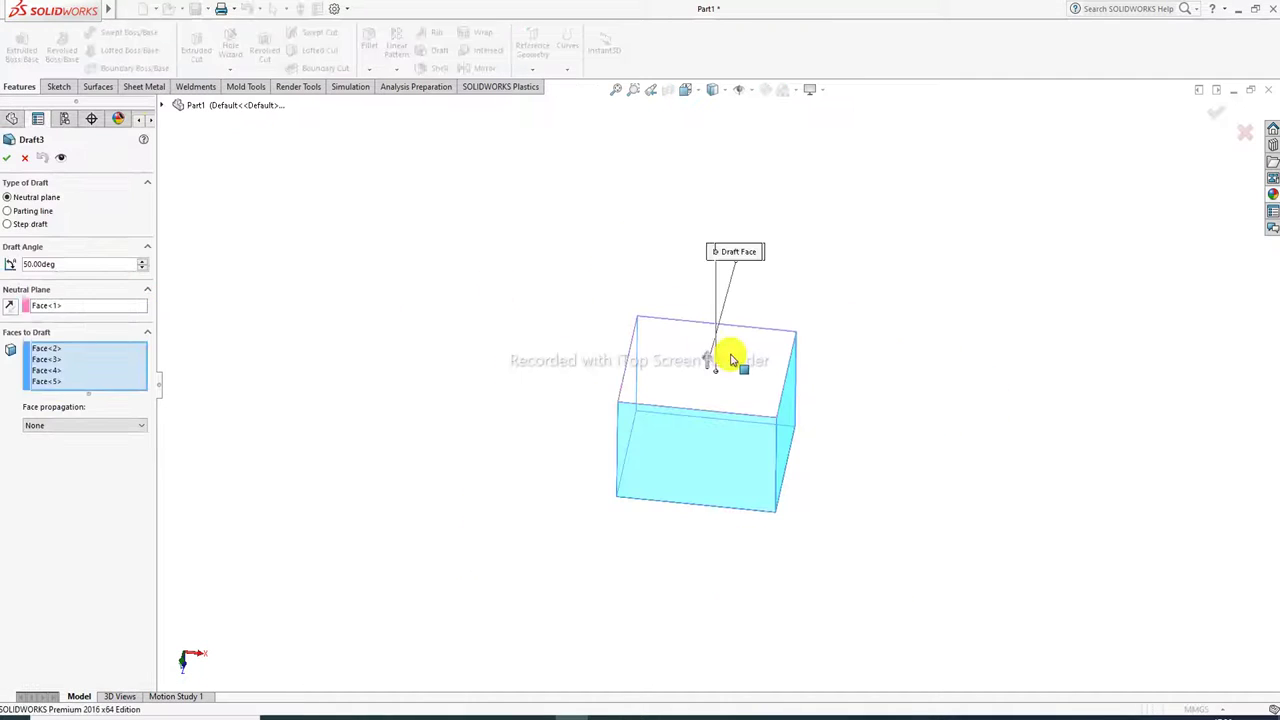
{"action": "right_click", "coordinate": [697, 404]}
{"action": "scroll", "coordinate": [708, 405], "scroll_direction": "down", "scroll_amount": 4}
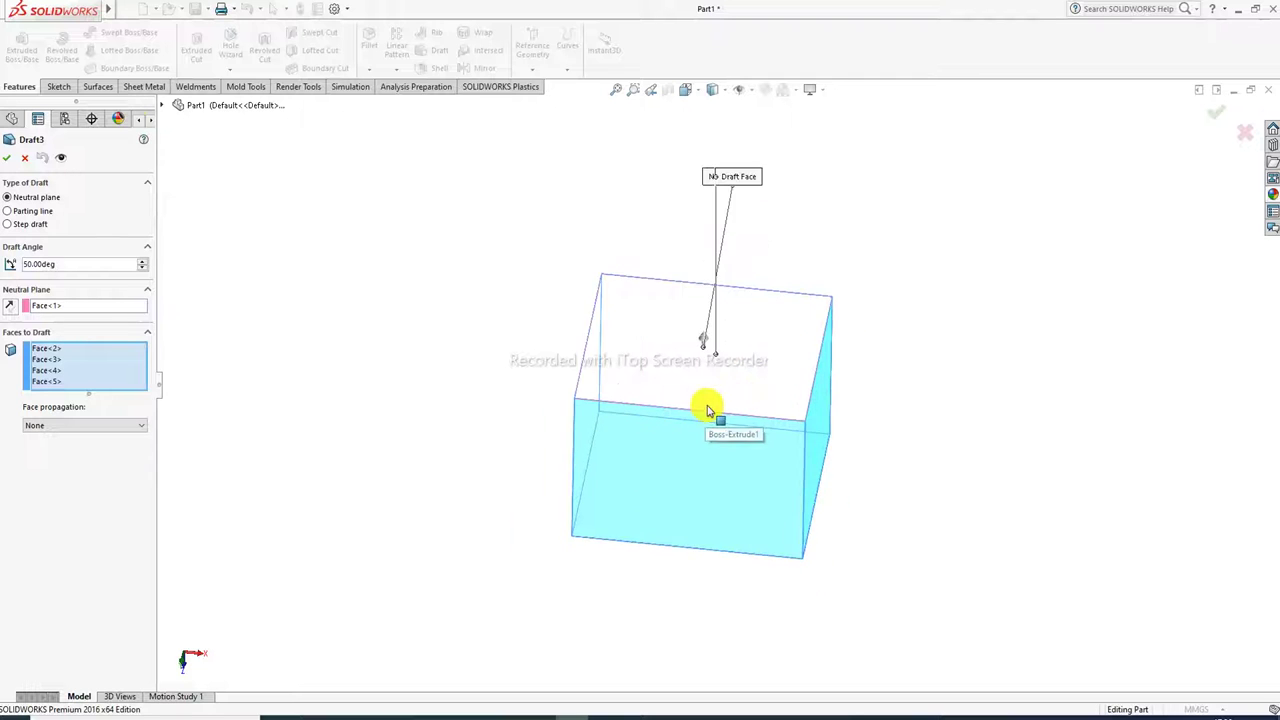
{"action": "middle_click_drag", "start_coordinate": [718, 318], "coordinate": [758, 322]}
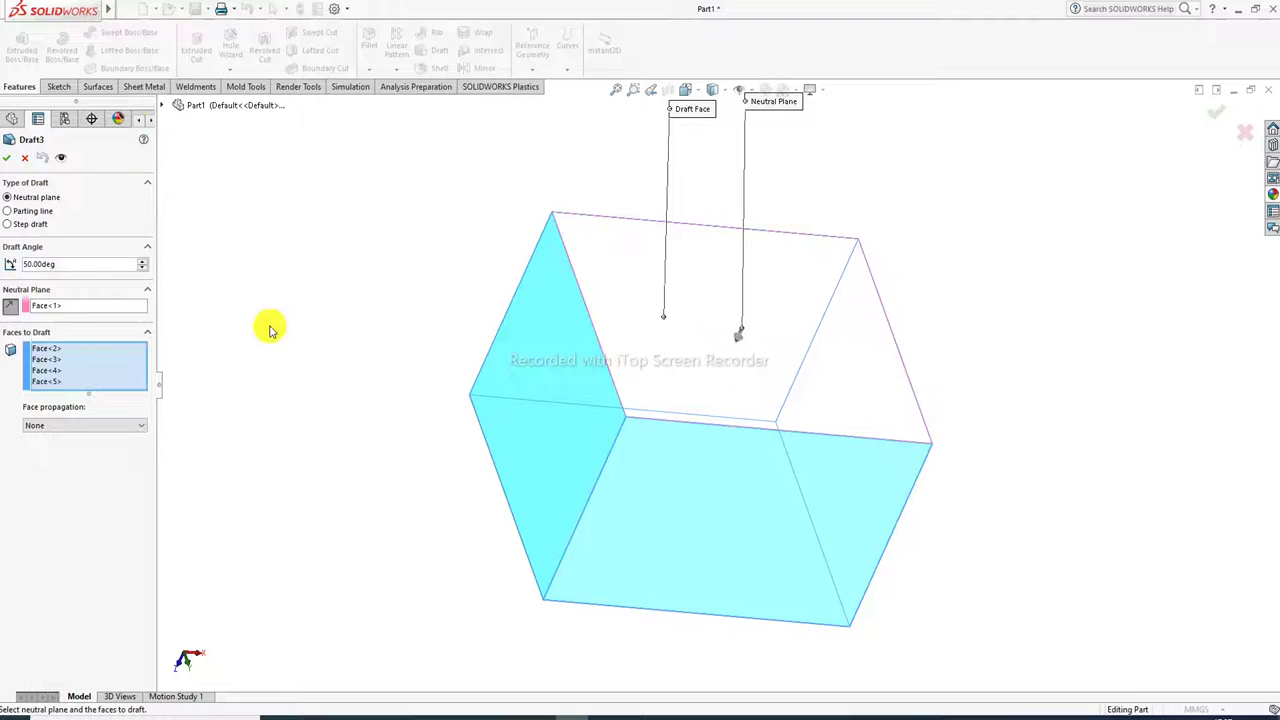
{"action": "left_click", "coordinate": [15, 158]}
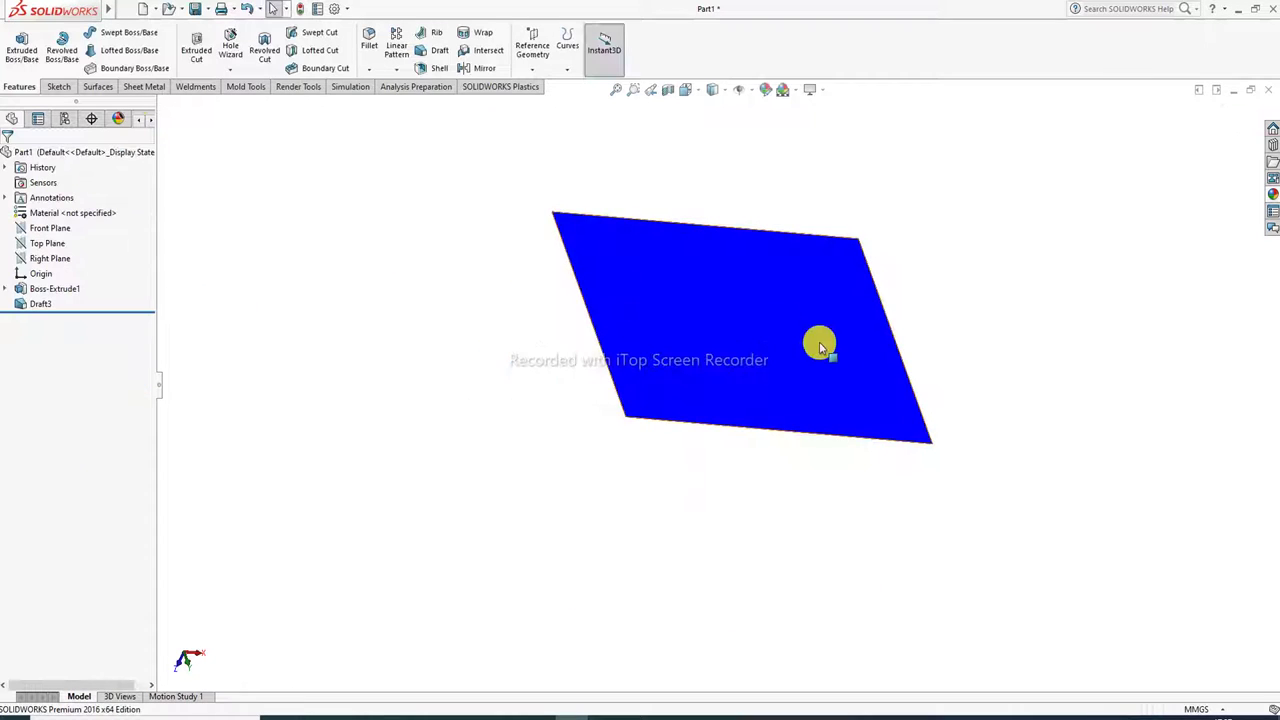
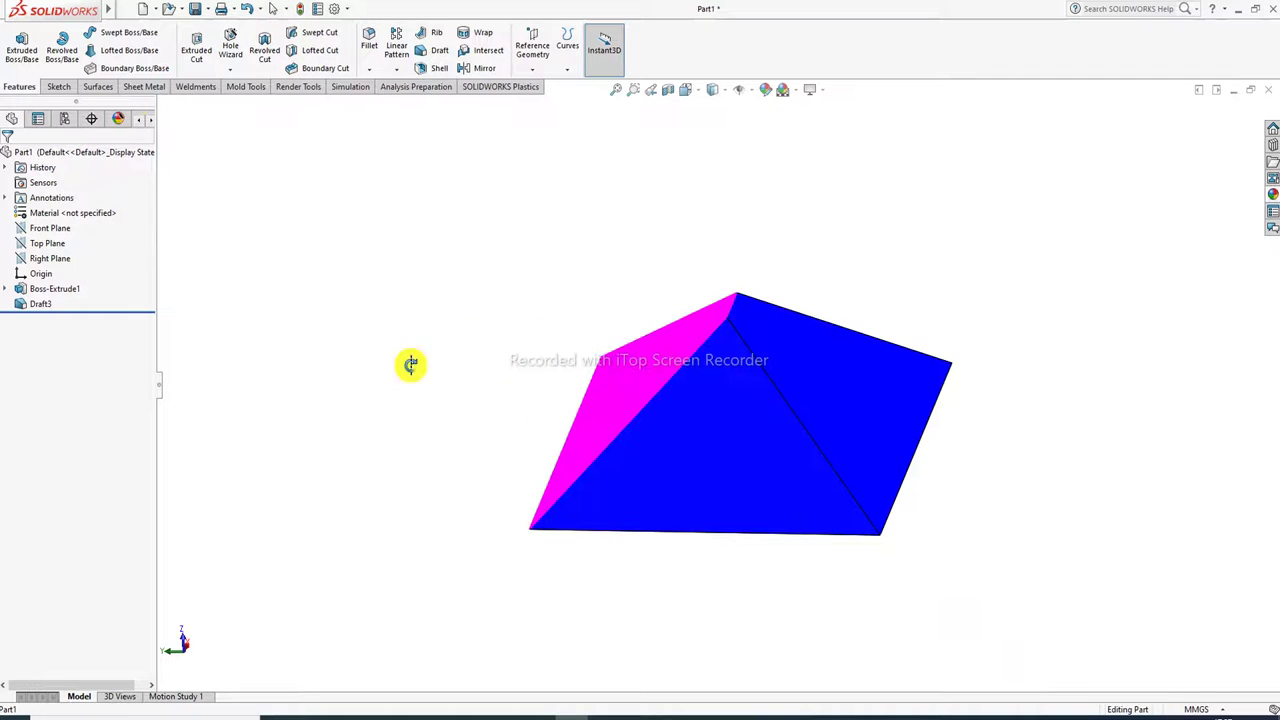
Edit the draft feature, flip its direction back, and set the draft angle to 39 degrees
{"action": "left_click", "coordinate": [40, 302]}
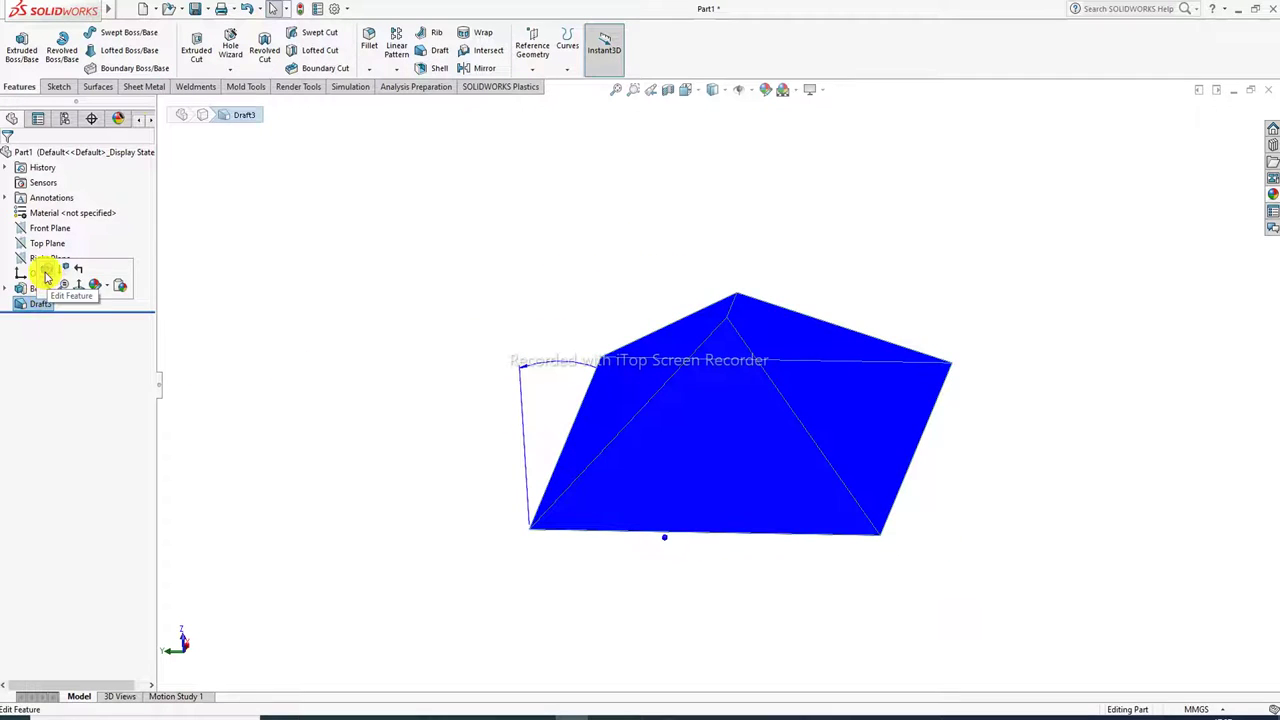
{"action": "left_click", "coordinate": [46, 269]}
{"action": "middle_click_drag", "start_coordinate": [780, 176], "coordinate": [754, 223]}
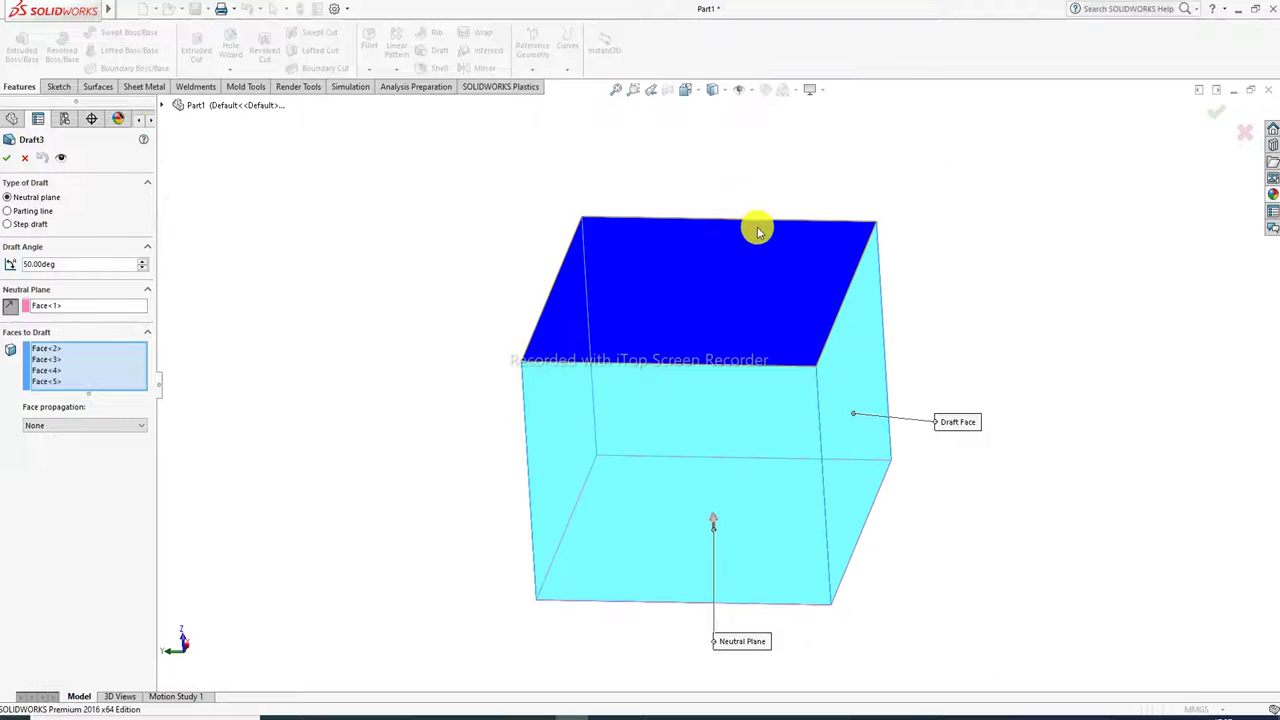
{"action": "middle_click_drag", "start_coordinate": [783, 389], "coordinate": [783, 248]}
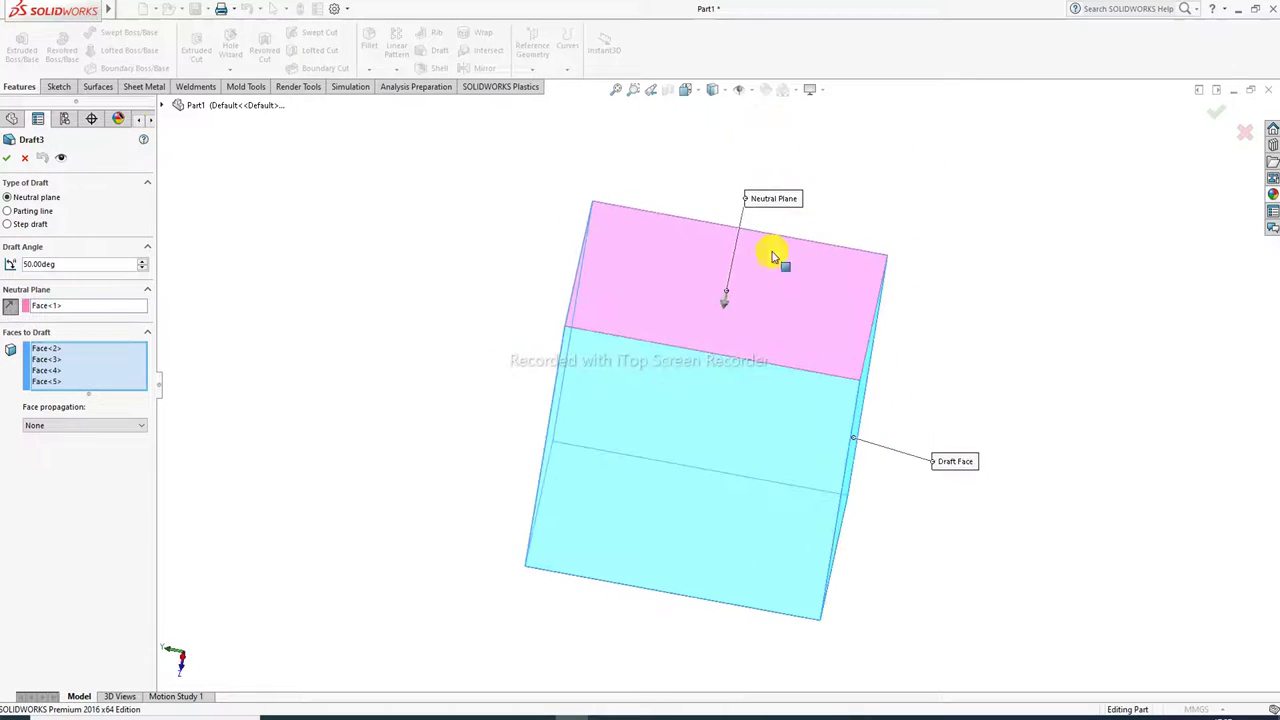
{"action": "left_click", "coordinate": [724, 306]}
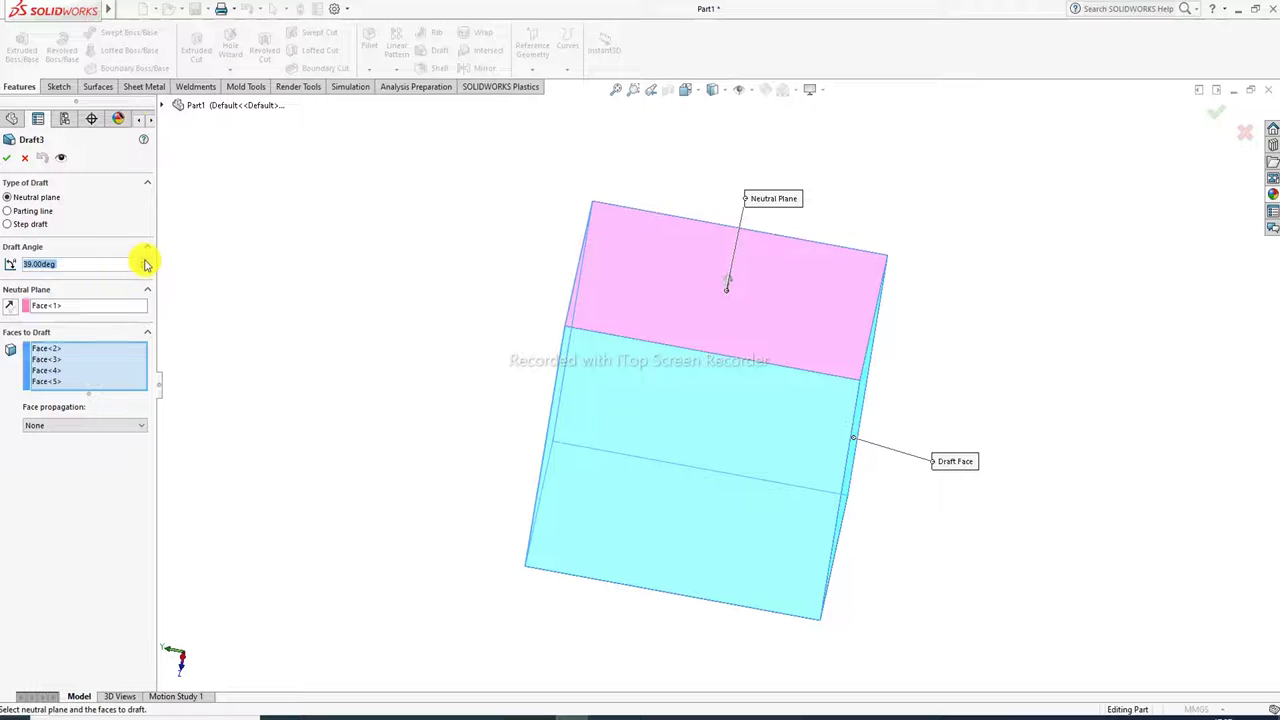
{"action": "left_click", "coordinate": [7, 158]}
{"action": "middle_click_drag", "start_coordinate": [800, 450], "coordinate": [727, 487]}
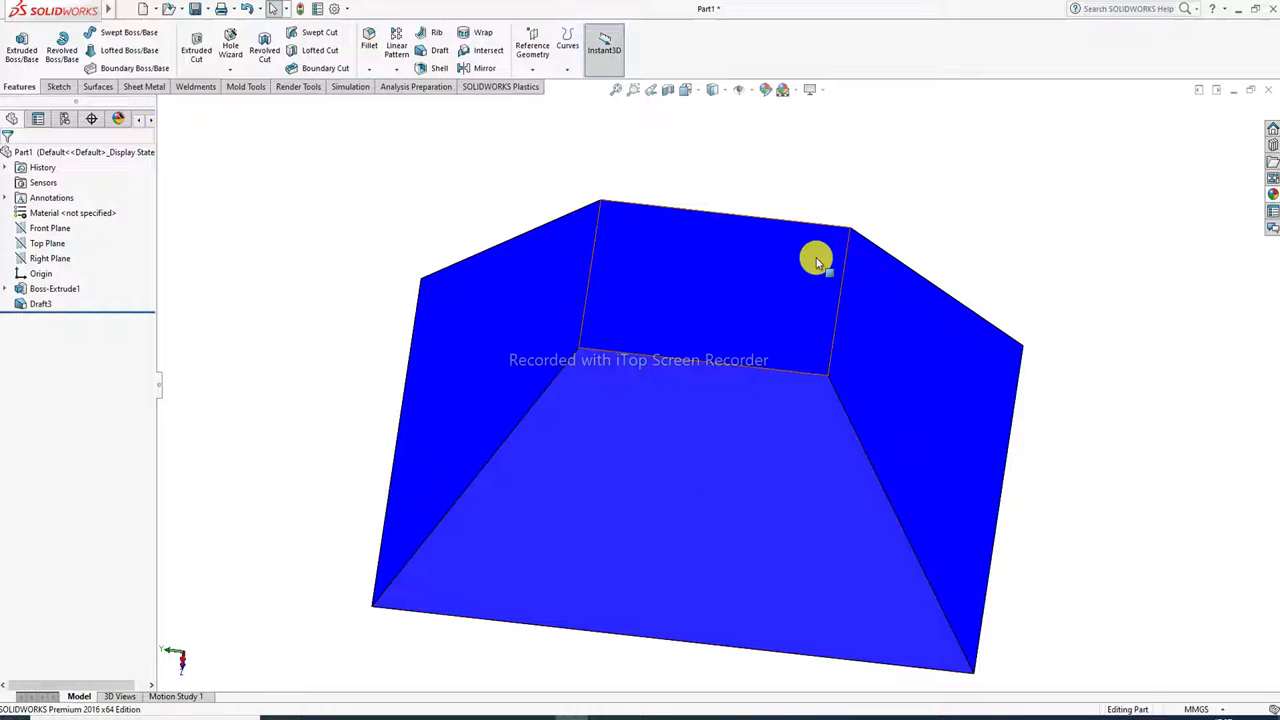
Try recolouring the Boss-Extrude1 feature in the colour settings with green, magenta and blue, and discard the change
{"action": "left_click", "coordinate": [764, 280]}
{"action": "left_click", "coordinate": [802, 162]}
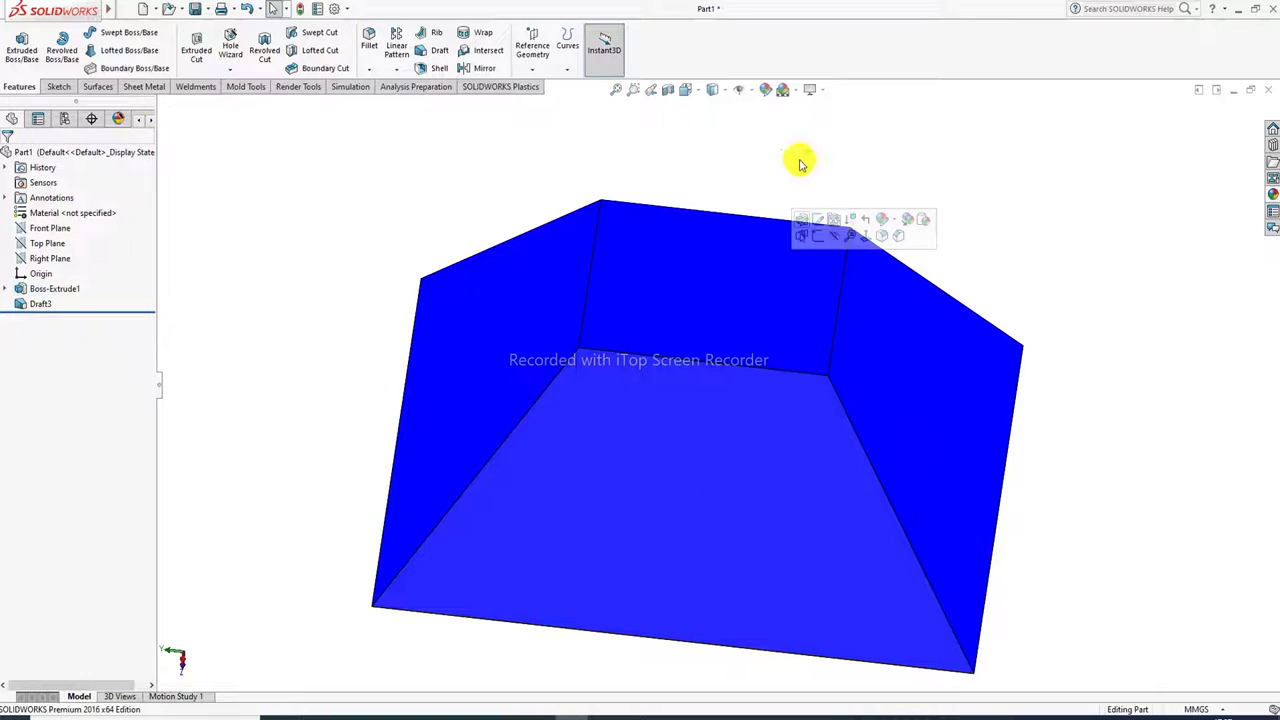
{"action": "left_click", "coordinate": [762, 93]}
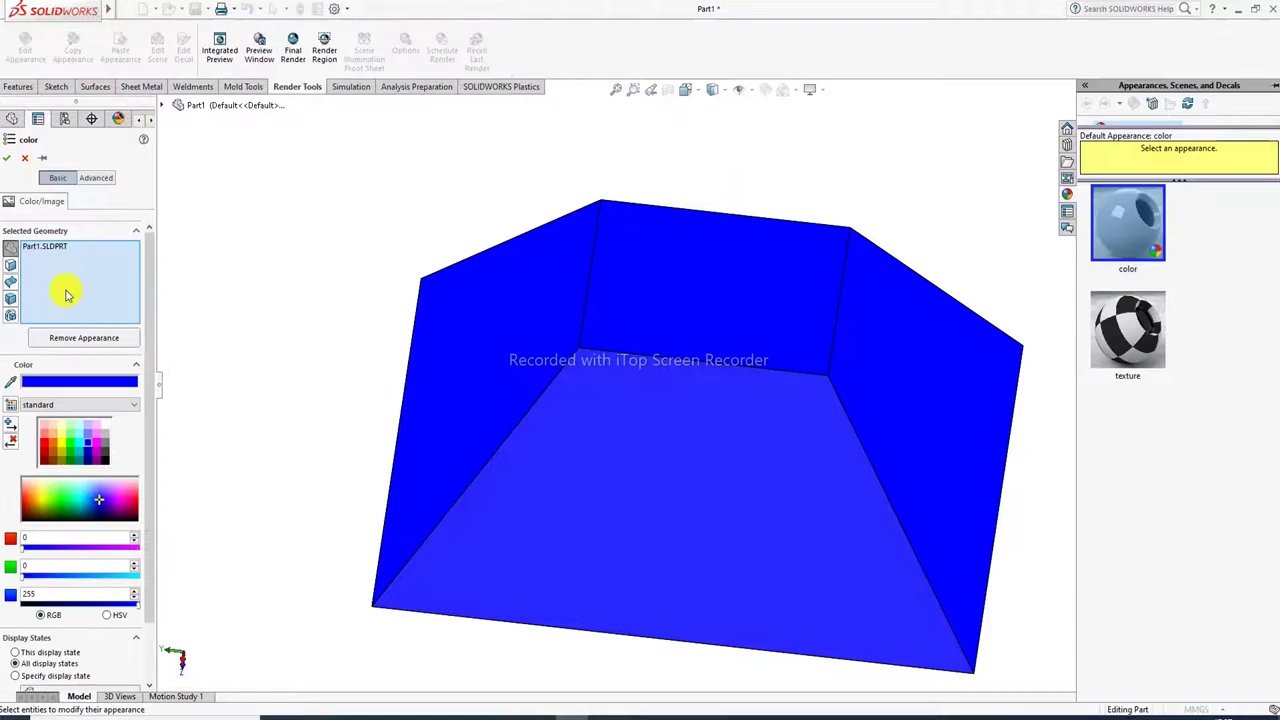
{"action": "right_click", "coordinate": [71, 271]}
{"action": "left_click", "coordinate": [98, 278]}
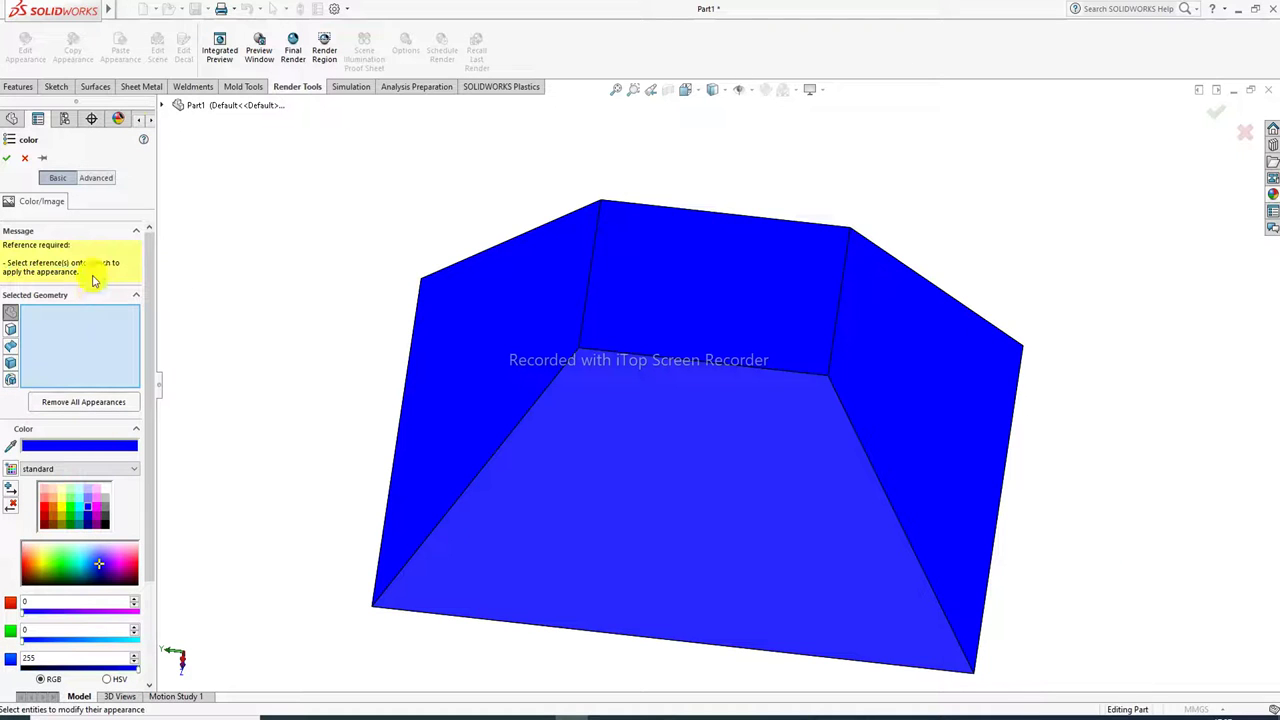
{"action": "left_click", "coordinate": [709, 294]}
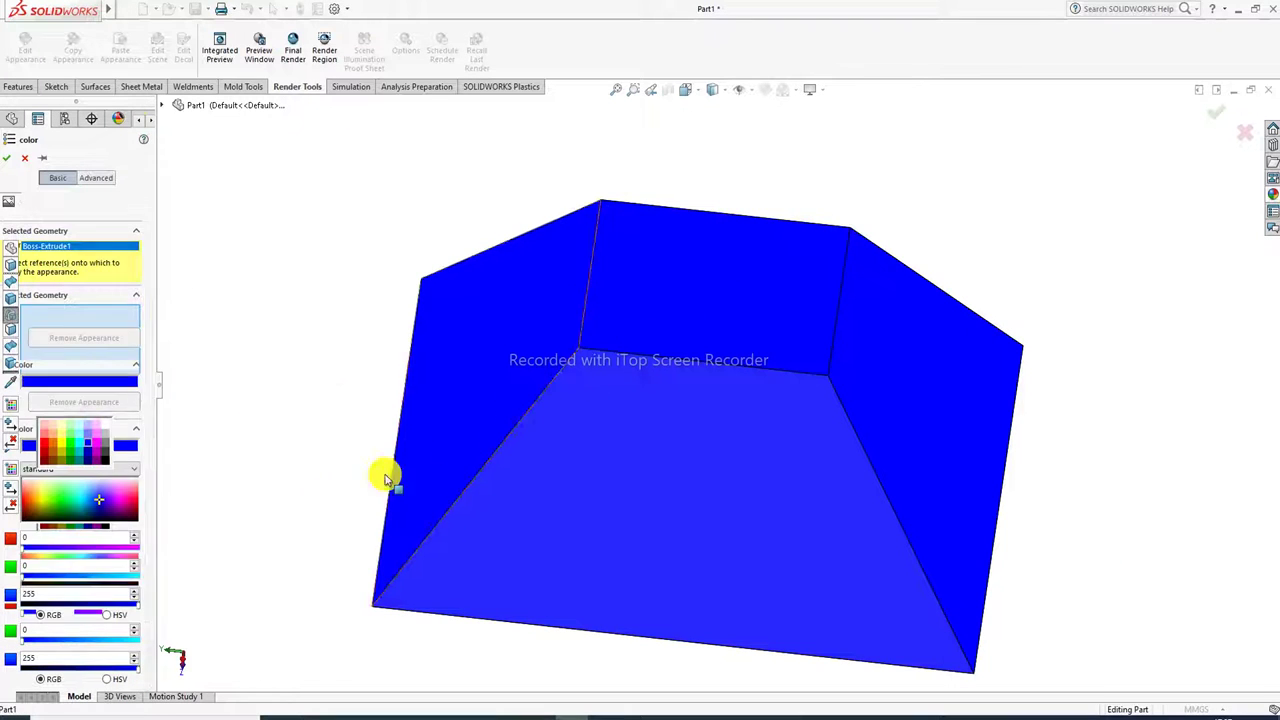
{"action": "left_click", "coordinate": [72, 446]}
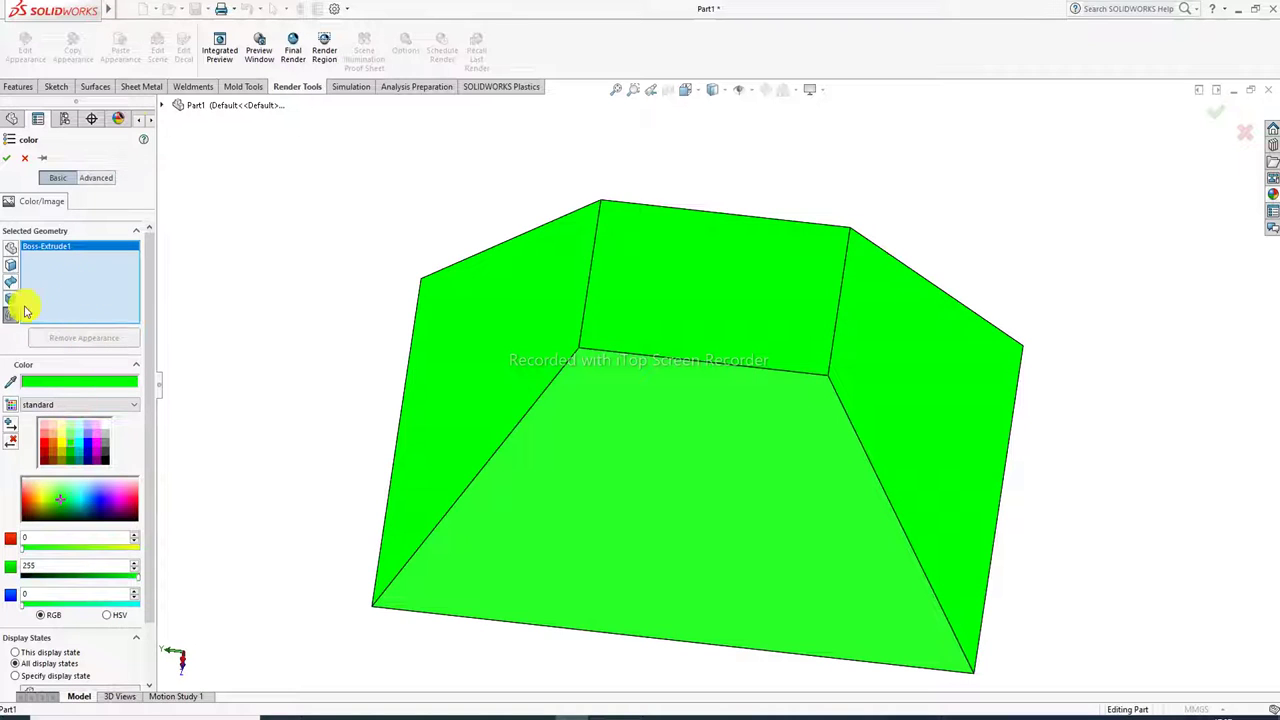
{"action": "right_click", "coordinate": [72, 287]}
{"action": "left_click", "coordinate": [100, 287]}
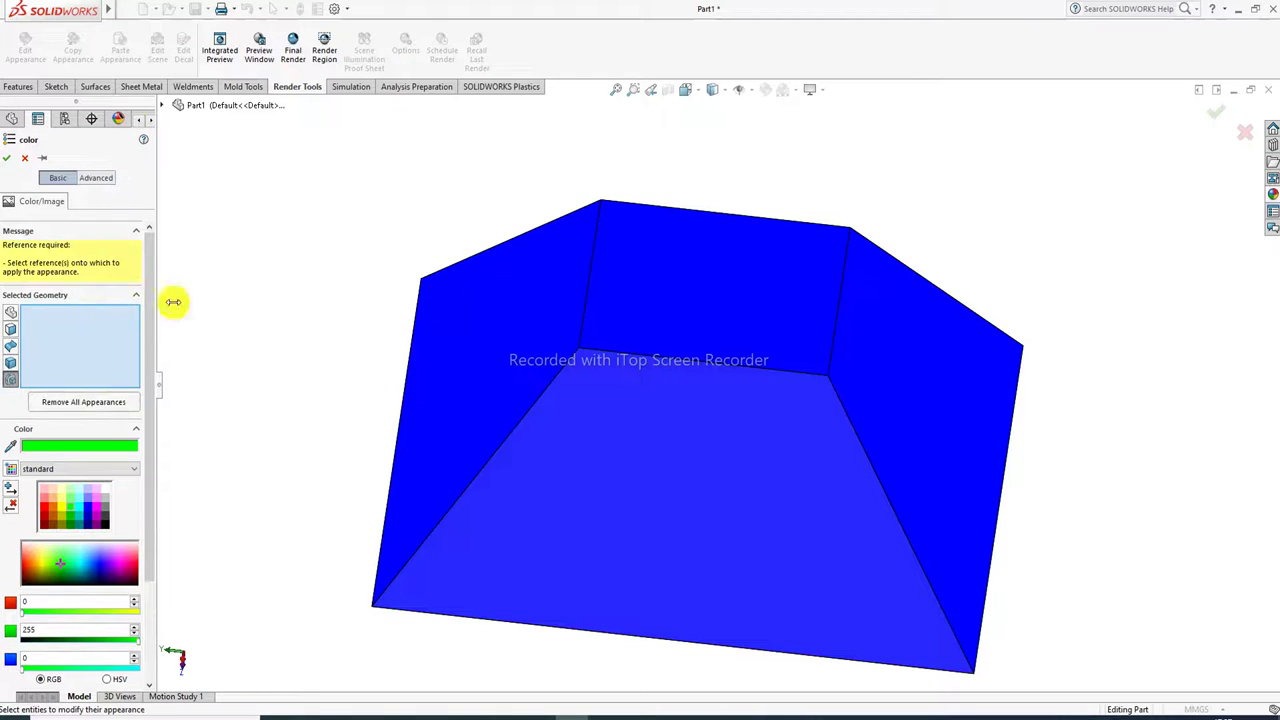
{"action": "left_click", "coordinate": [670, 300]}
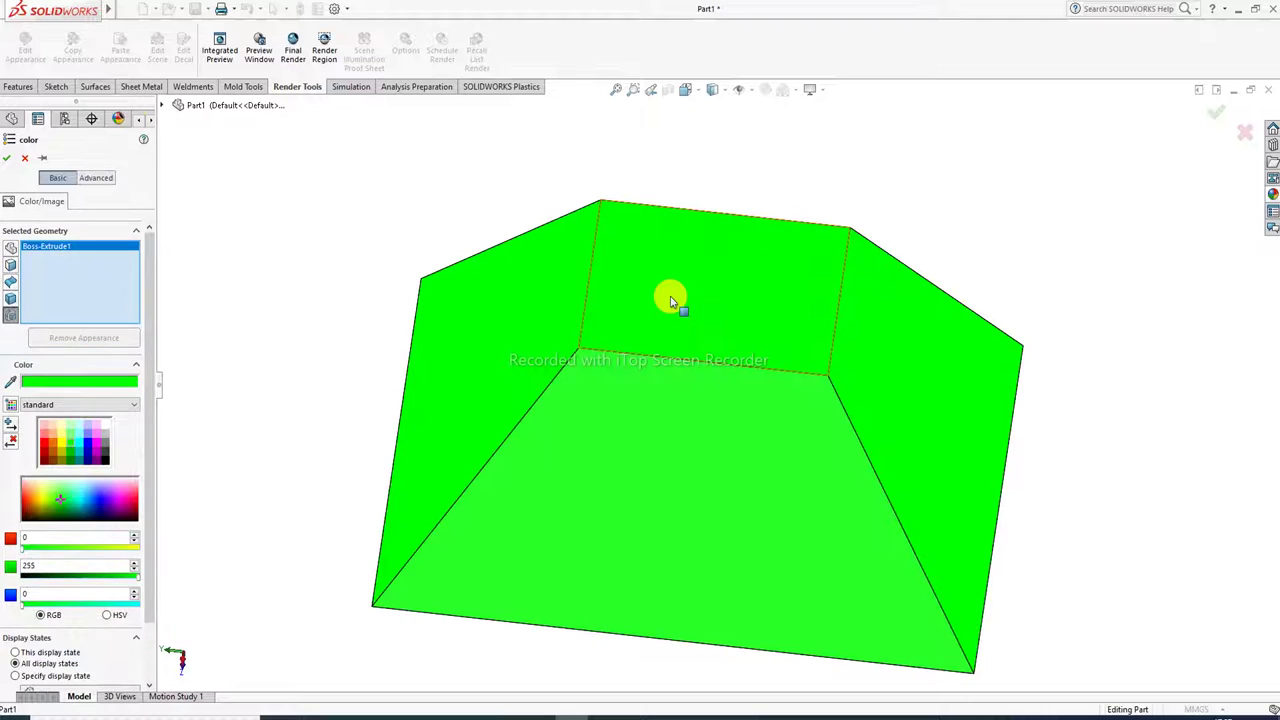
{"action": "scroll", "coordinate": [537, 329], "scroll_direction": "up", "scroll_amount": 3}
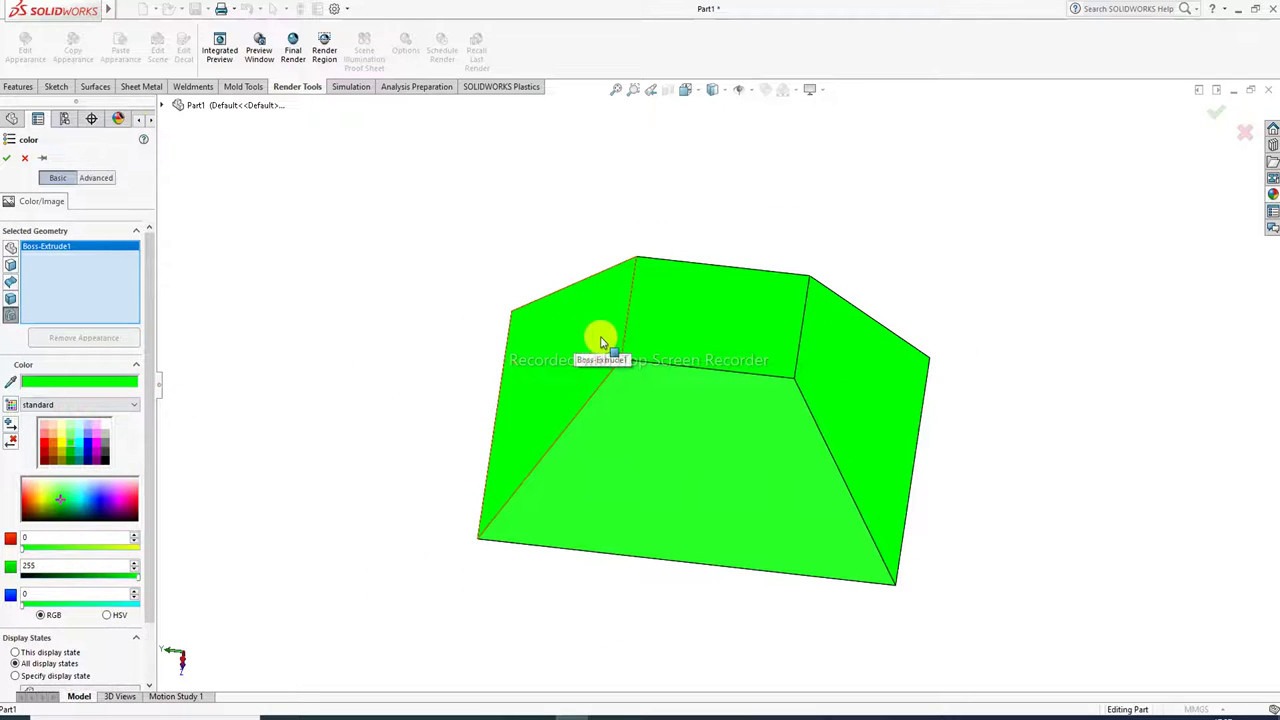
{"action": "left_click", "coordinate": [97, 445]}
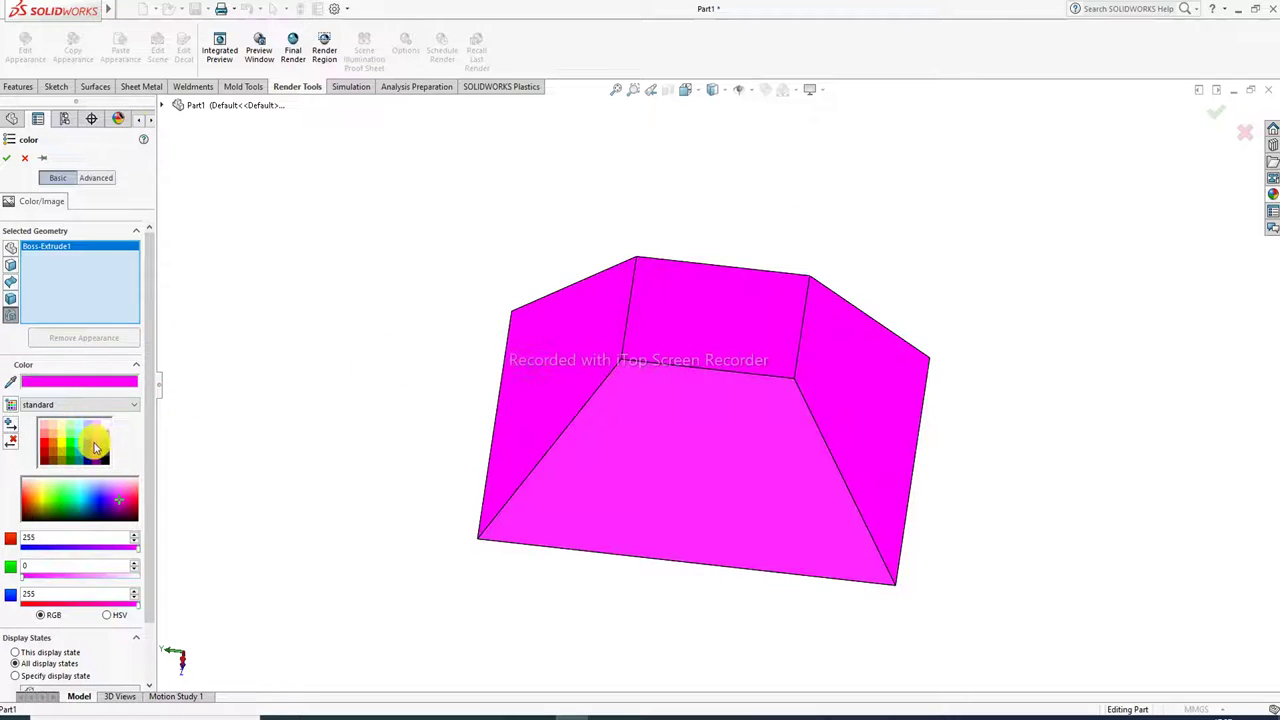
{"action": "left_click", "coordinate": [88, 442]}
{"action": "left_click", "coordinate": [26, 160]}
Try recolouring the whole Draft3 body in cyan and green, and discard the change
{"action": "left_click", "coordinate": [768, 90]}
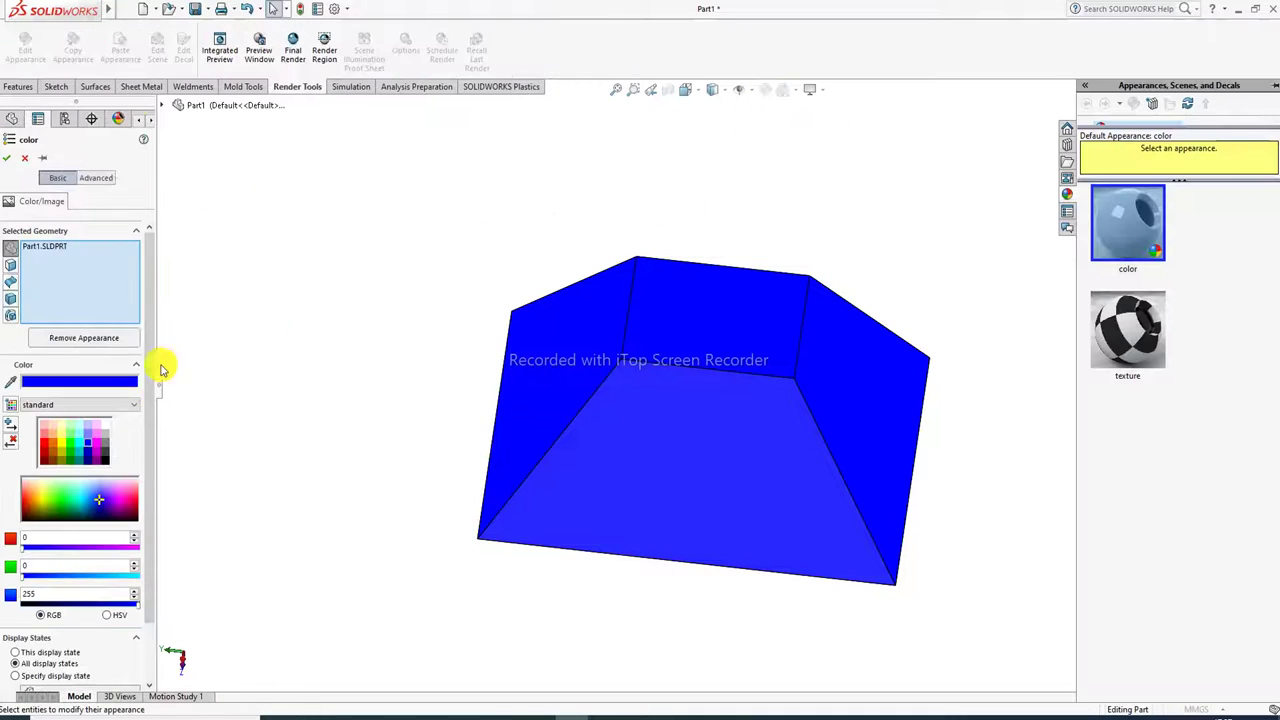
{"action": "right_click", "coordinate": [72, 268]}
{"action": "left_click", "coordinate": [90, 268]}
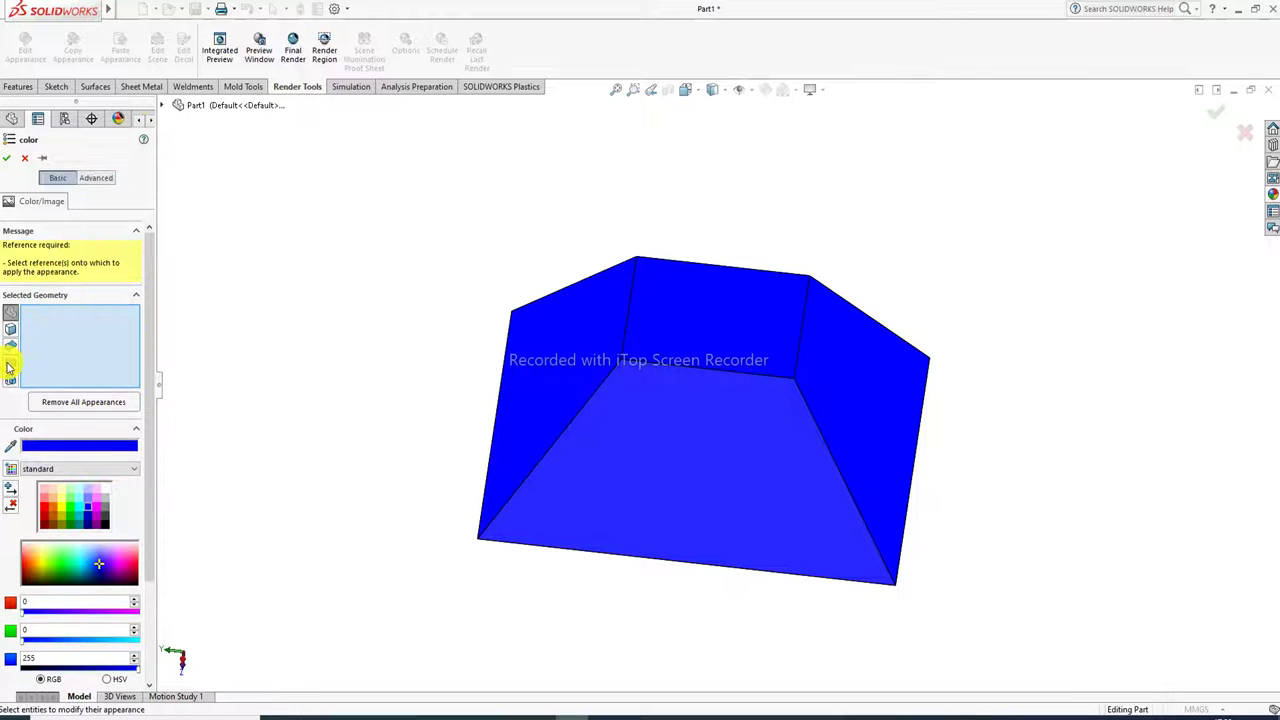
{"action": "left_click", "coordinate": [714, 320]}
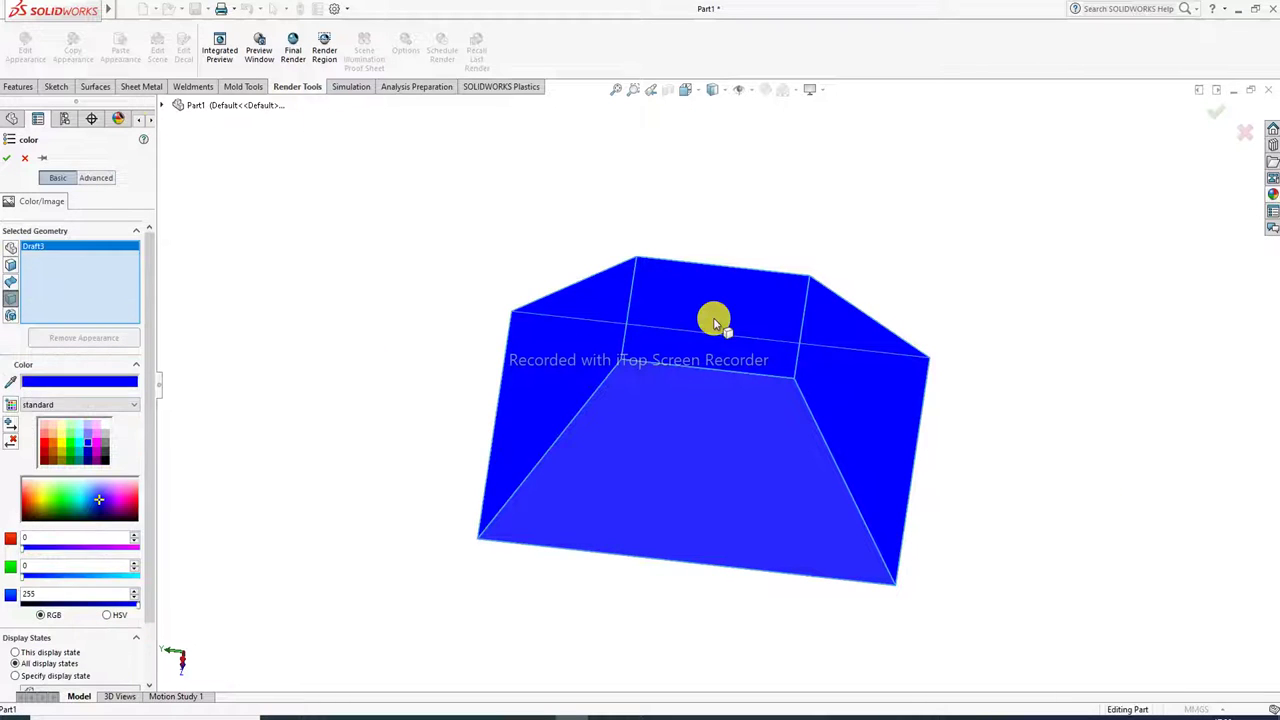
{"action": "left_click", "coordinate": [78, 445]}
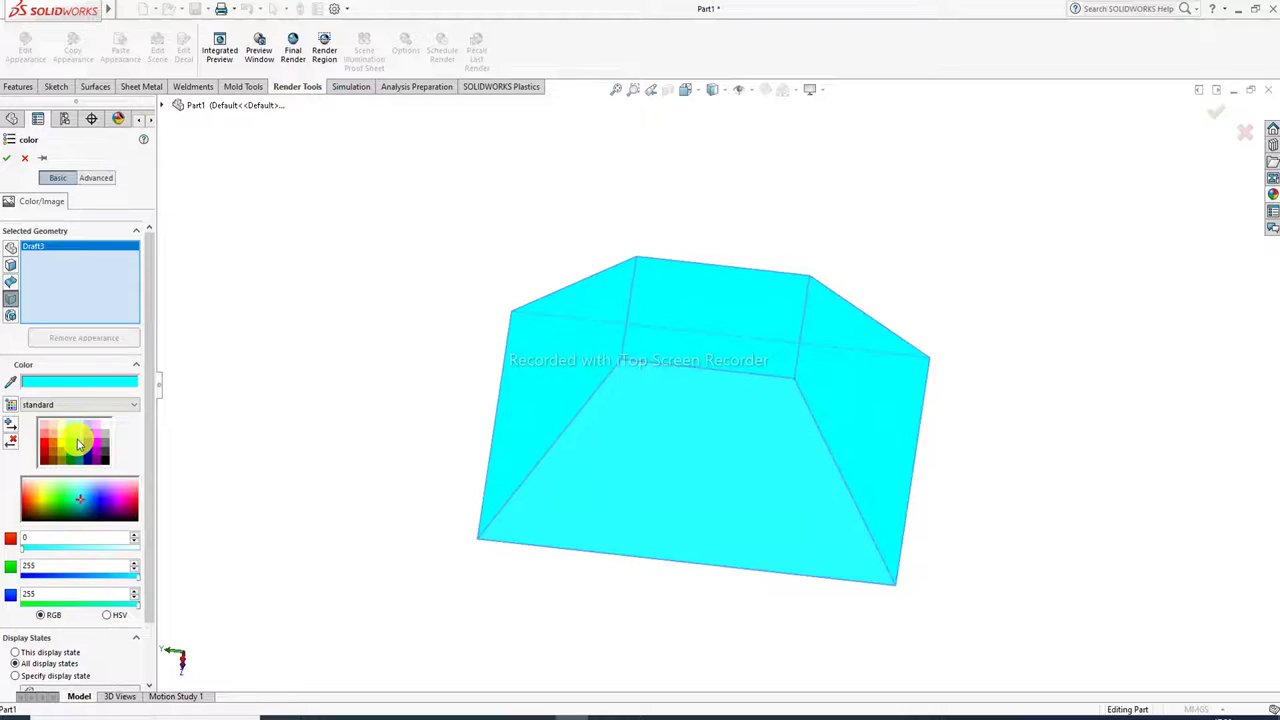
{"action": "left_click", "coordinate": [70, 448]}
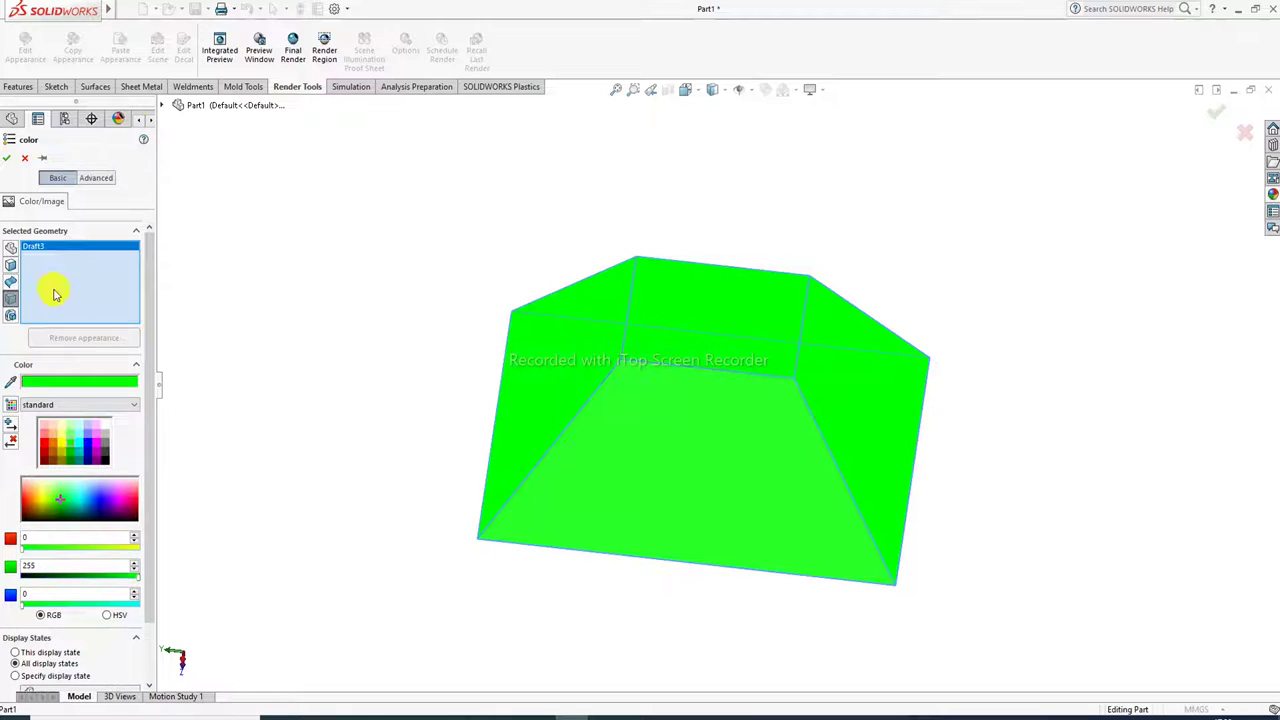
{"action": "left_click", "coordinate": [25, 158]}
Start a sketch on the drafted block's small end face and view it normal to the sketch plane
{"action": "scroll", "coordinate": [695, 305], "scroll_direction": "down", "scroll_amount": 2}
{"action": "middle_click_drag", "start_coordinate": [695, 305], "coordinate": [700, 449]}
{"action": "scroll", "coordinate": [704, 333], "scroll_direction": "up", "scroll_amount": 3}
{"action": "scroll", "coordinate": [703, 426], "scroll_direction": "down", "scroll_amount": 3}
{"action": "scroll", "coordinate": [737, 443], "scroll_direction": "down", "scroll_amount": 2}
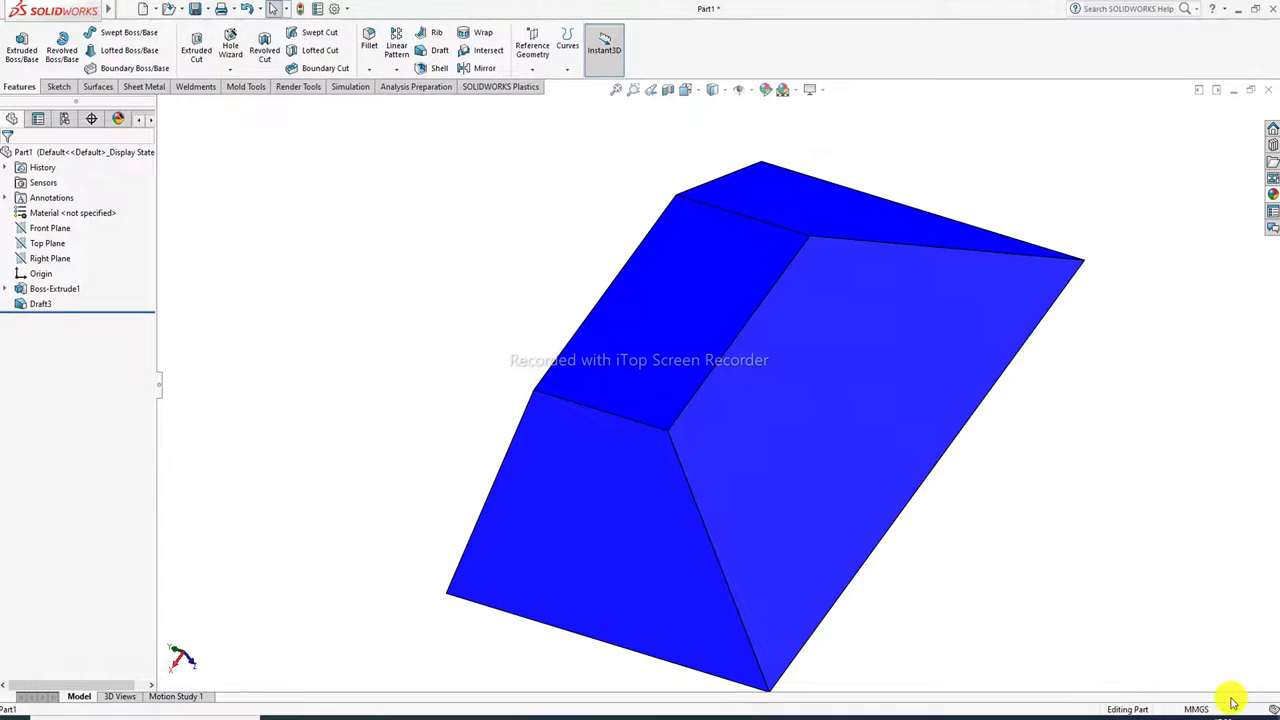
{"action": "key", "text": "ctrl+Up"}
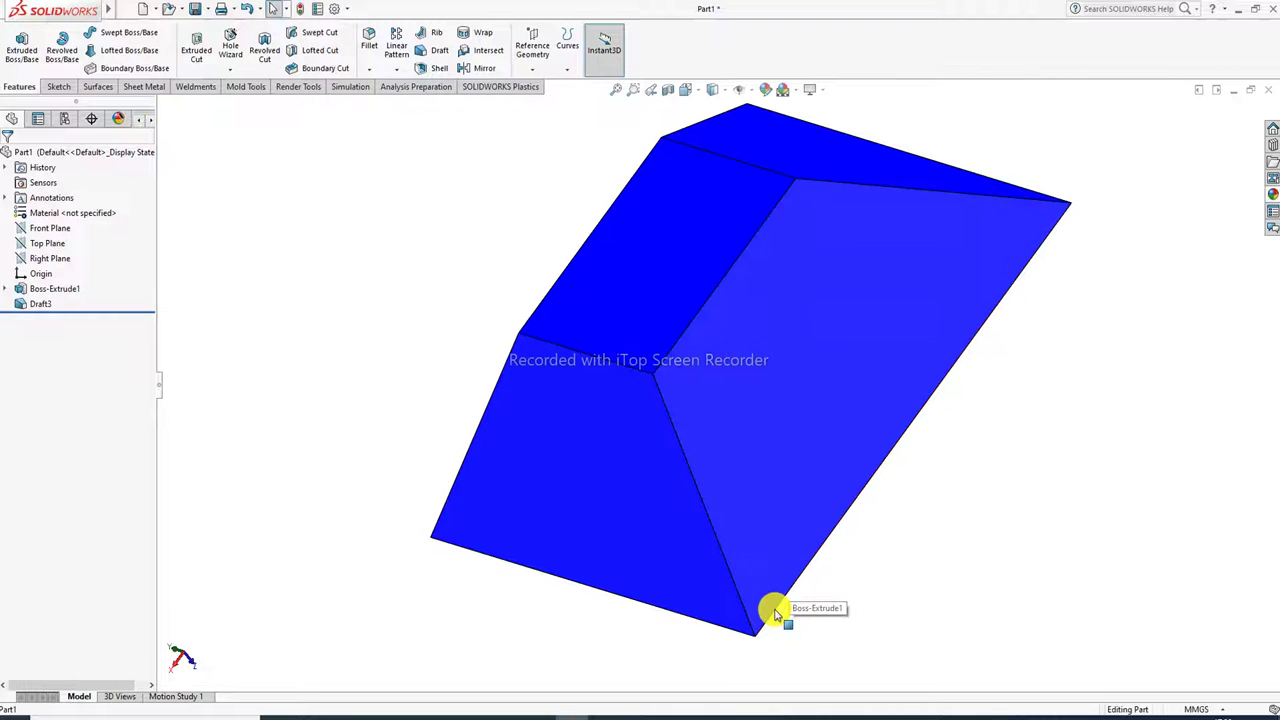
{"action": "key", "text": "Up"}
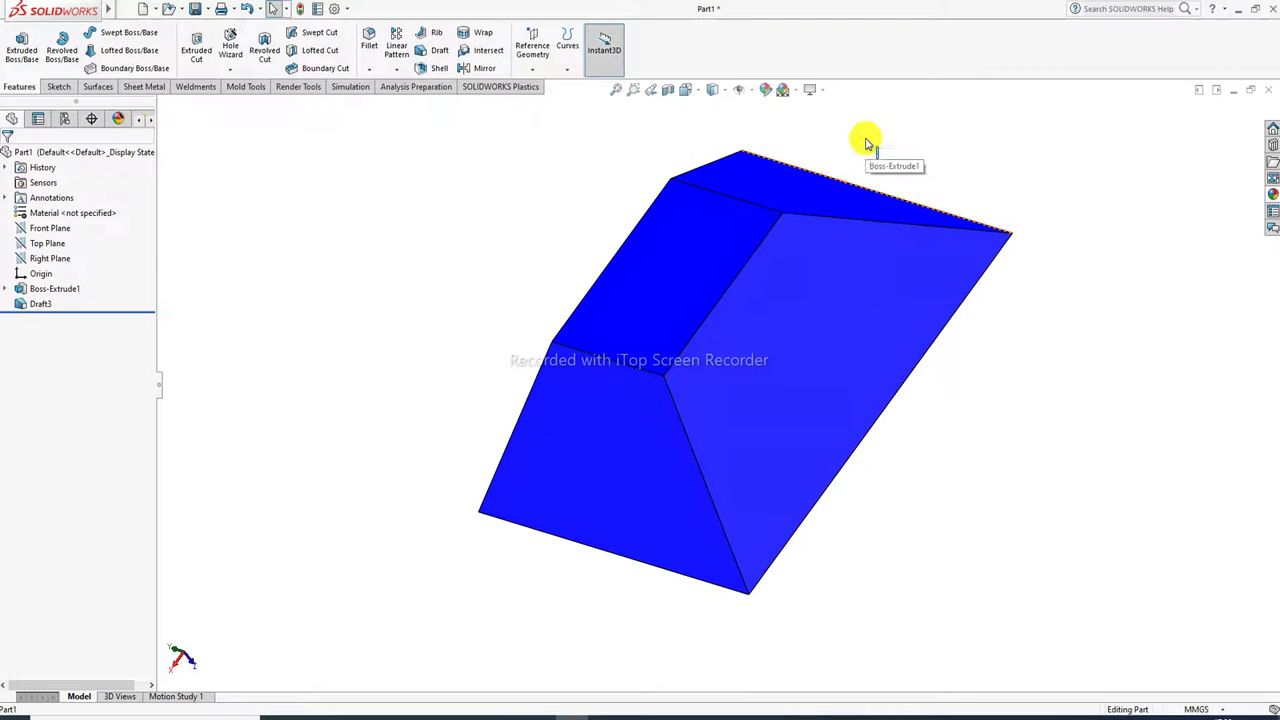
{"action": "left_click", "coordinate": [686, 250]}
{"action": "left_click", "coordinate": [737, 201]}
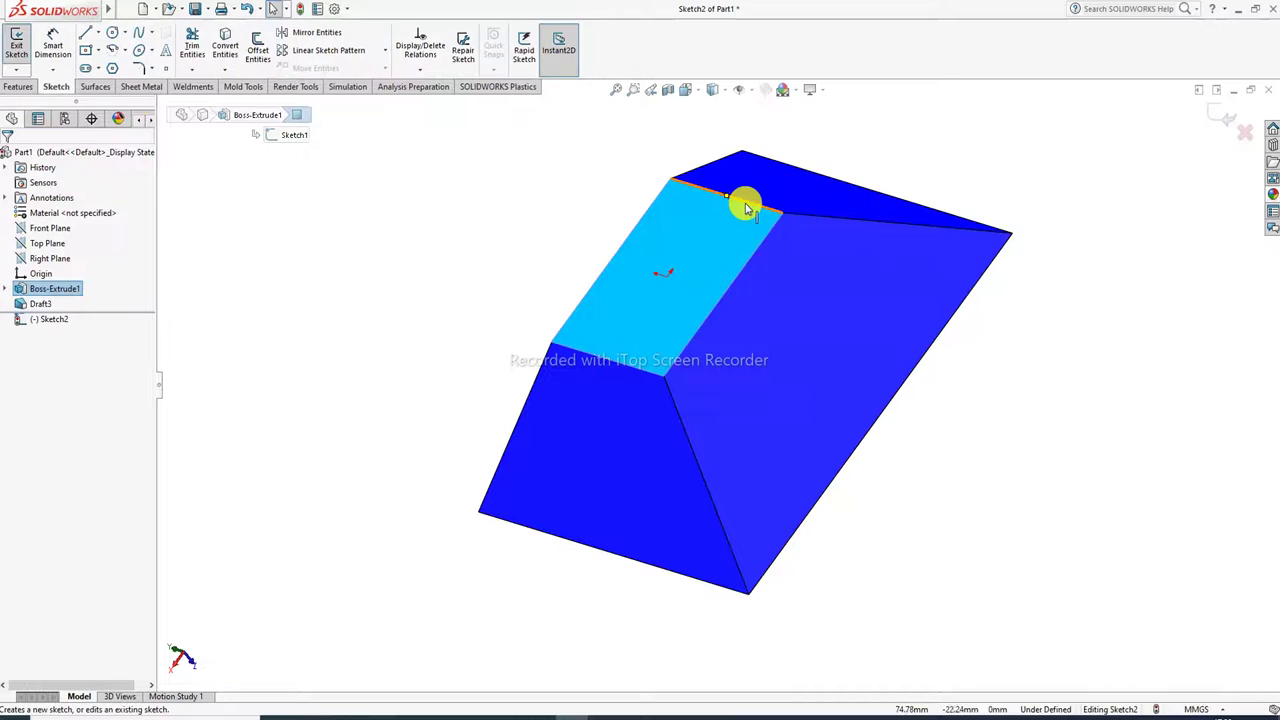
{"action": "left_click", "coordinate": [694, 92]}
{"action": "left_click", "coordinate": [763, 170]}
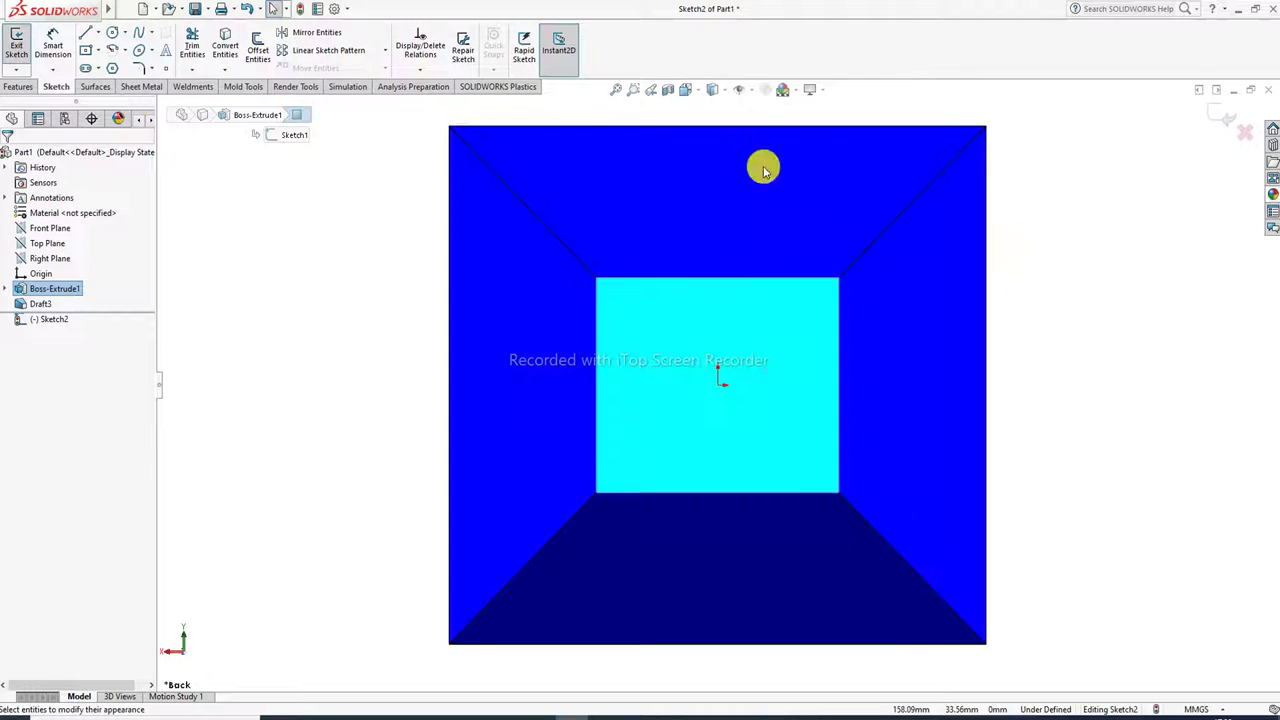
Sketch a circle about 53 mm in diameter on the small end face, centred on the origin
{"action": "left_click", "coordinate": [117, 35]}
{"action": "left_click", "coordinate": [717, 385]}
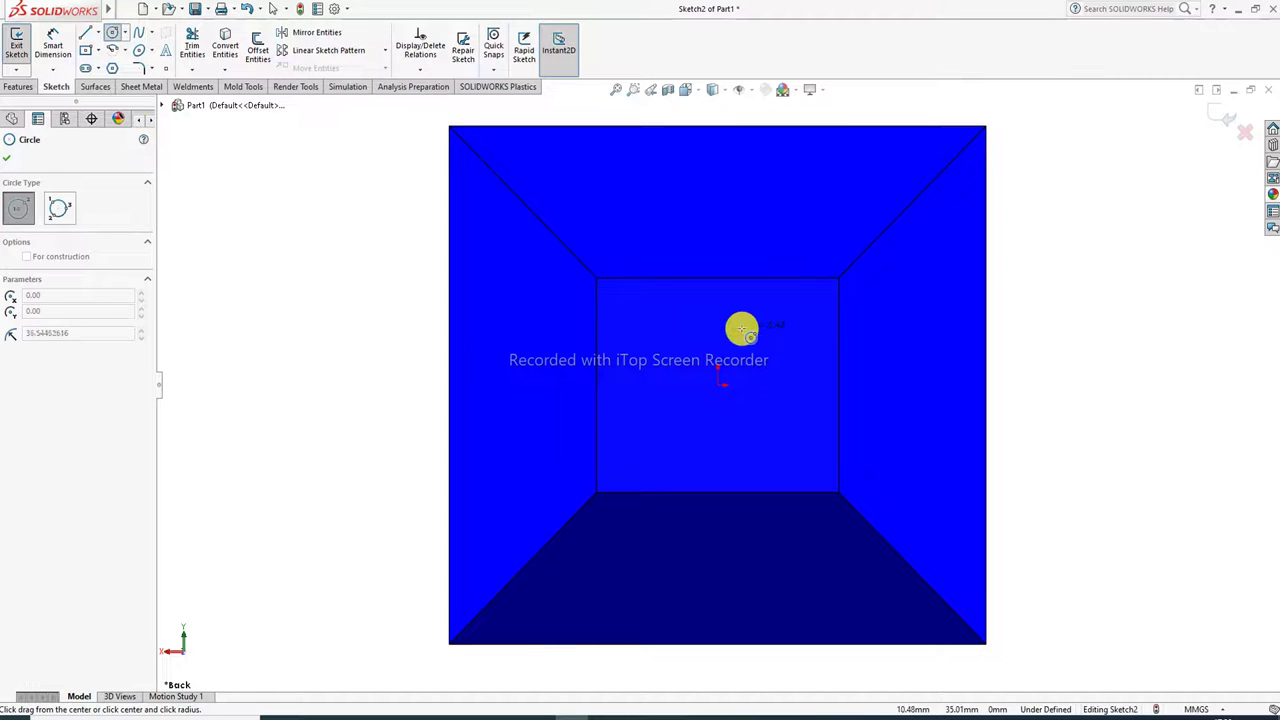
{"action": "left_click", "coordinate": [735, 347]}
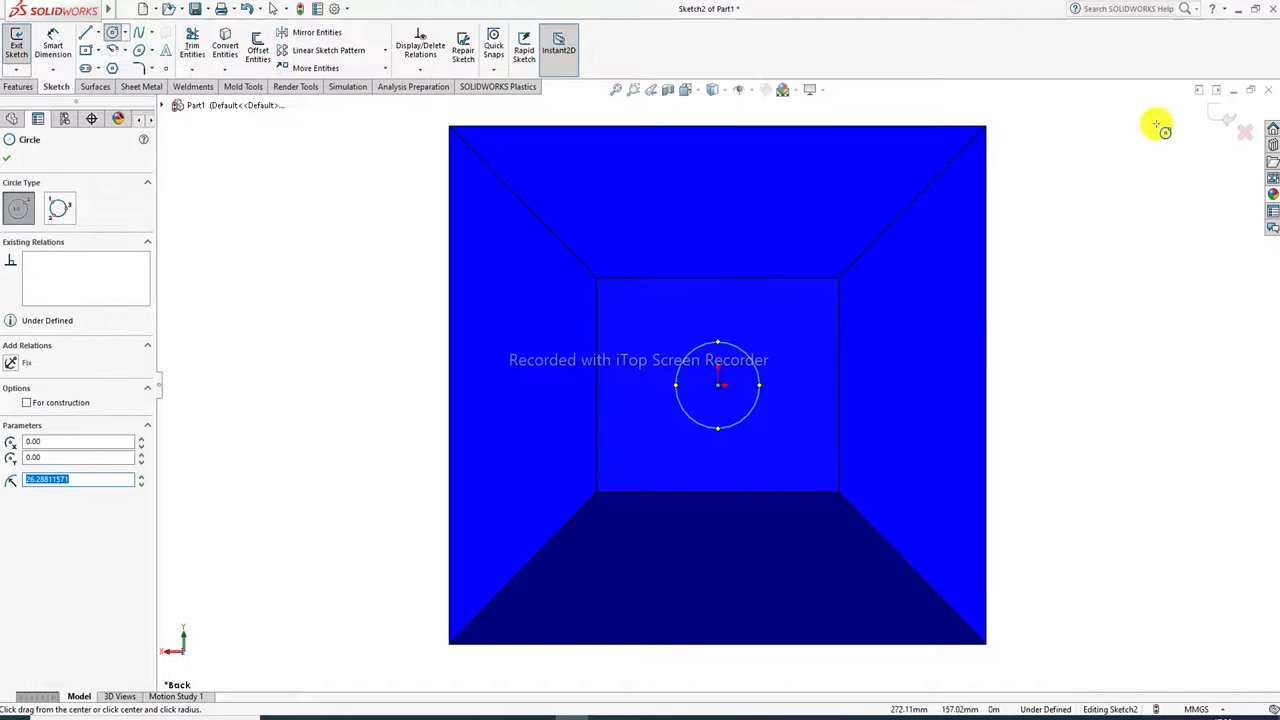
{"action": "right_click", "coordinate": [1091, 195]}
{"action": "left_click", "coordinate": [1114, 207]}
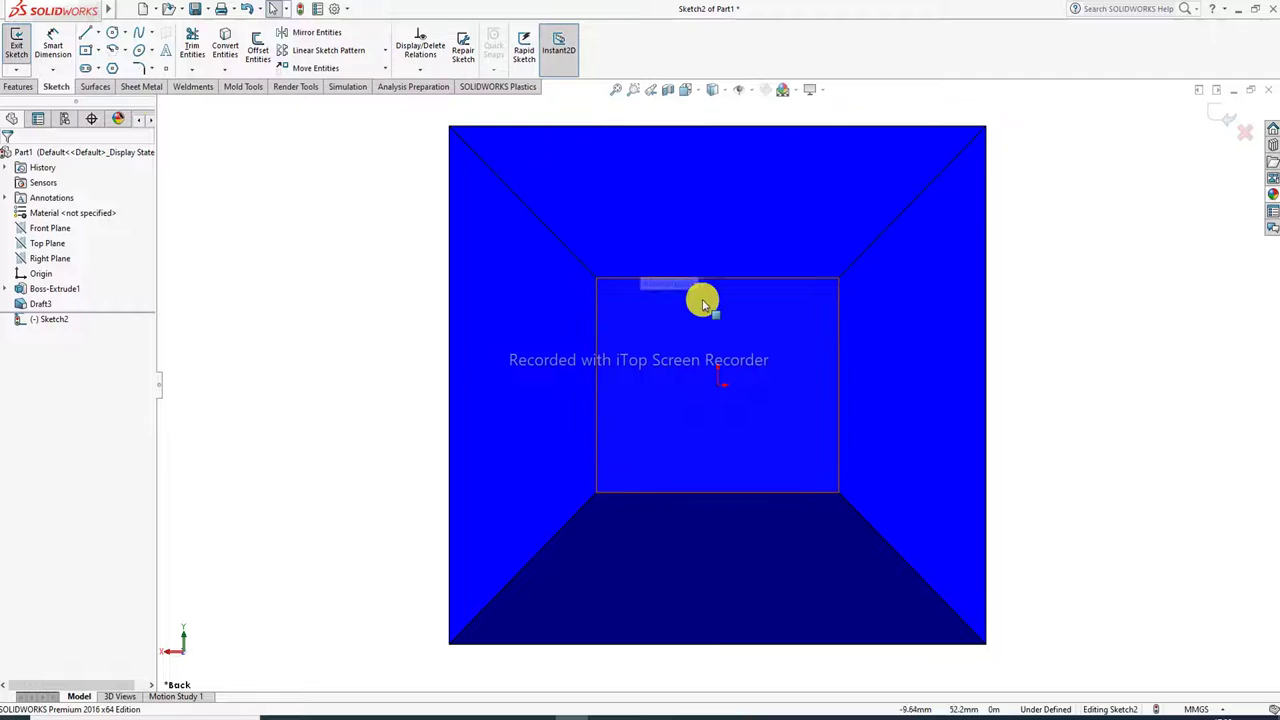
{"action": "left_click", "coordinate": [731, 349]}
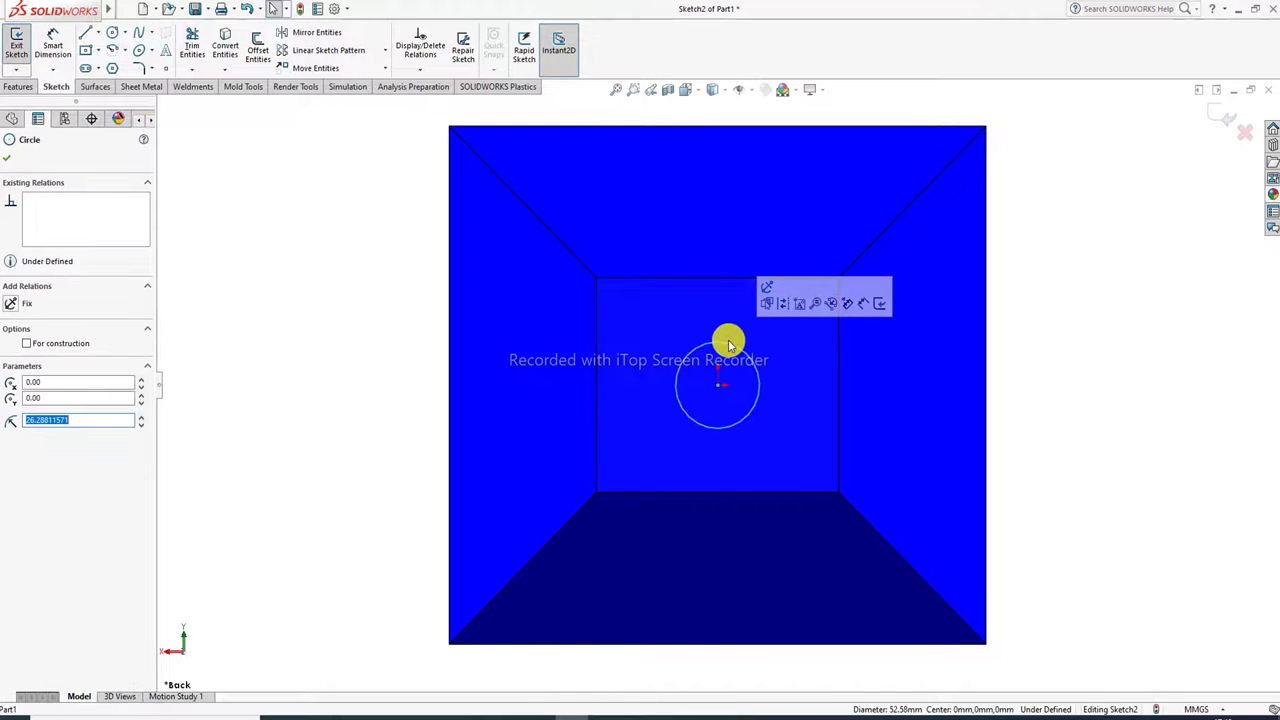
{"action": "key", "text": "Delete"}
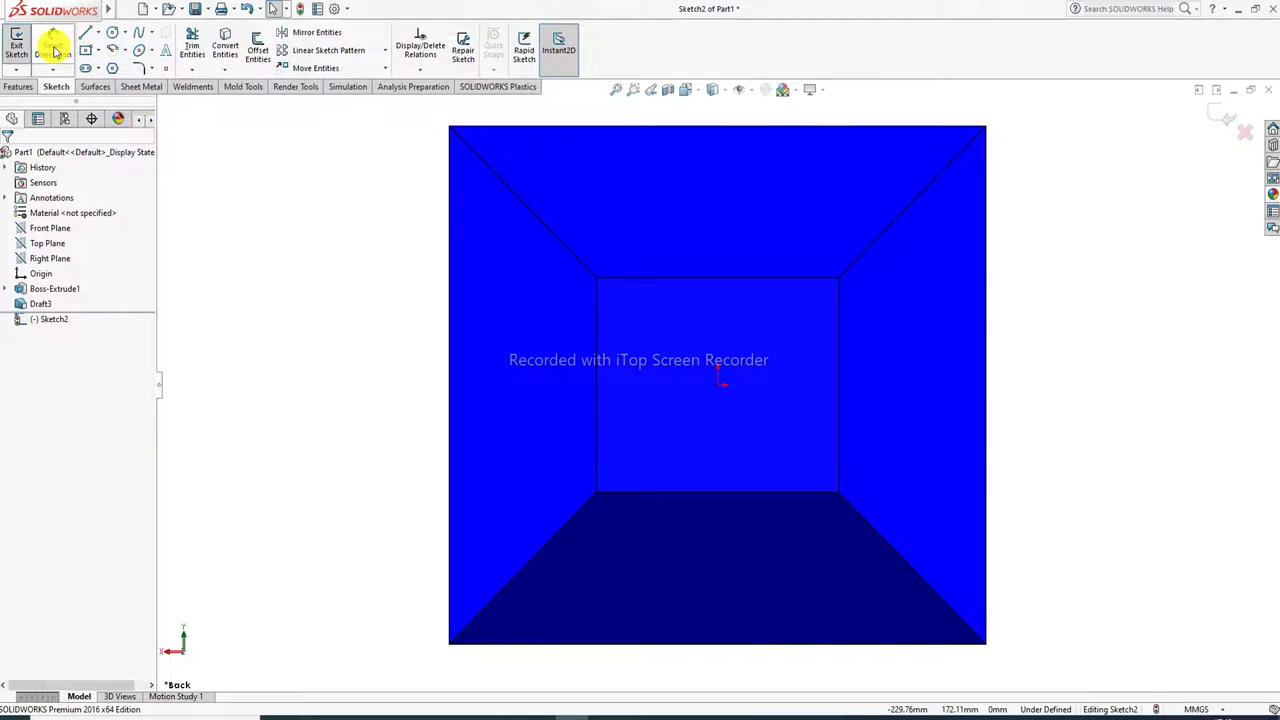
Dimension the circle's diameter at 65 mm
{"action": "left_click", "coordinate": [53, 45]}
{"action": "left_click", "coordinate": [751, 360]}
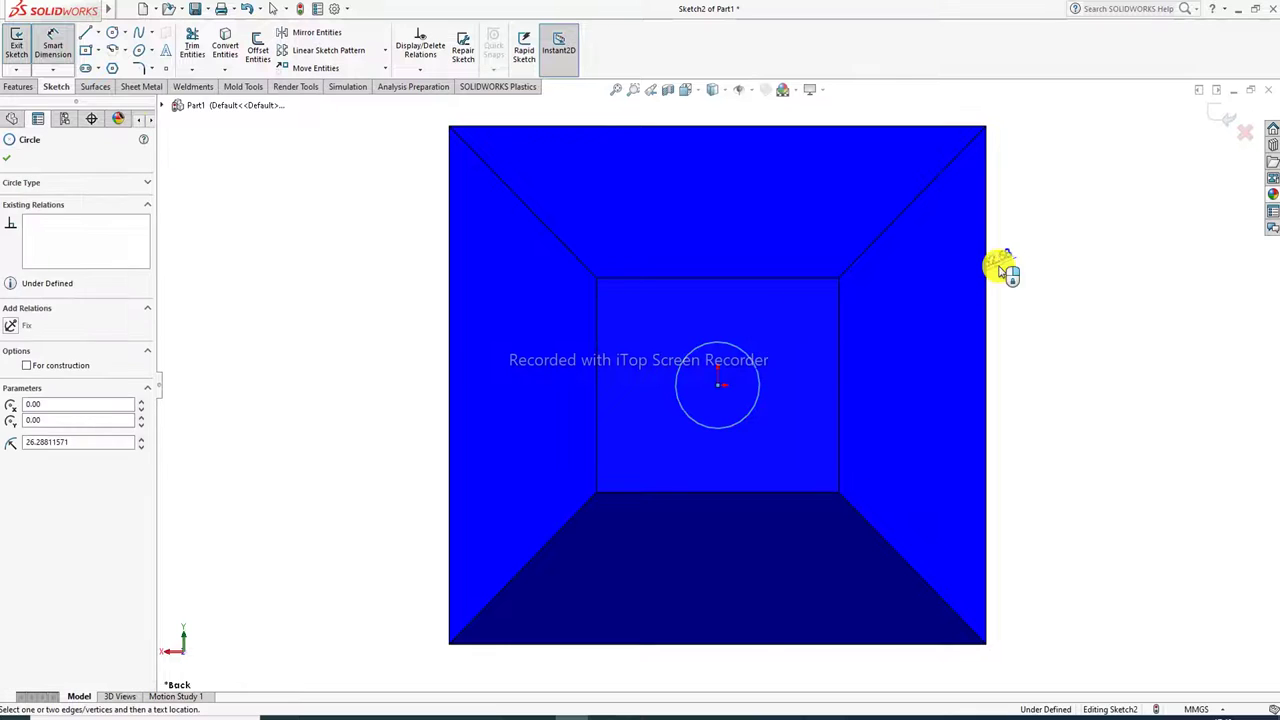
{"action": "left_click", "coordinate": [1008, 266]}
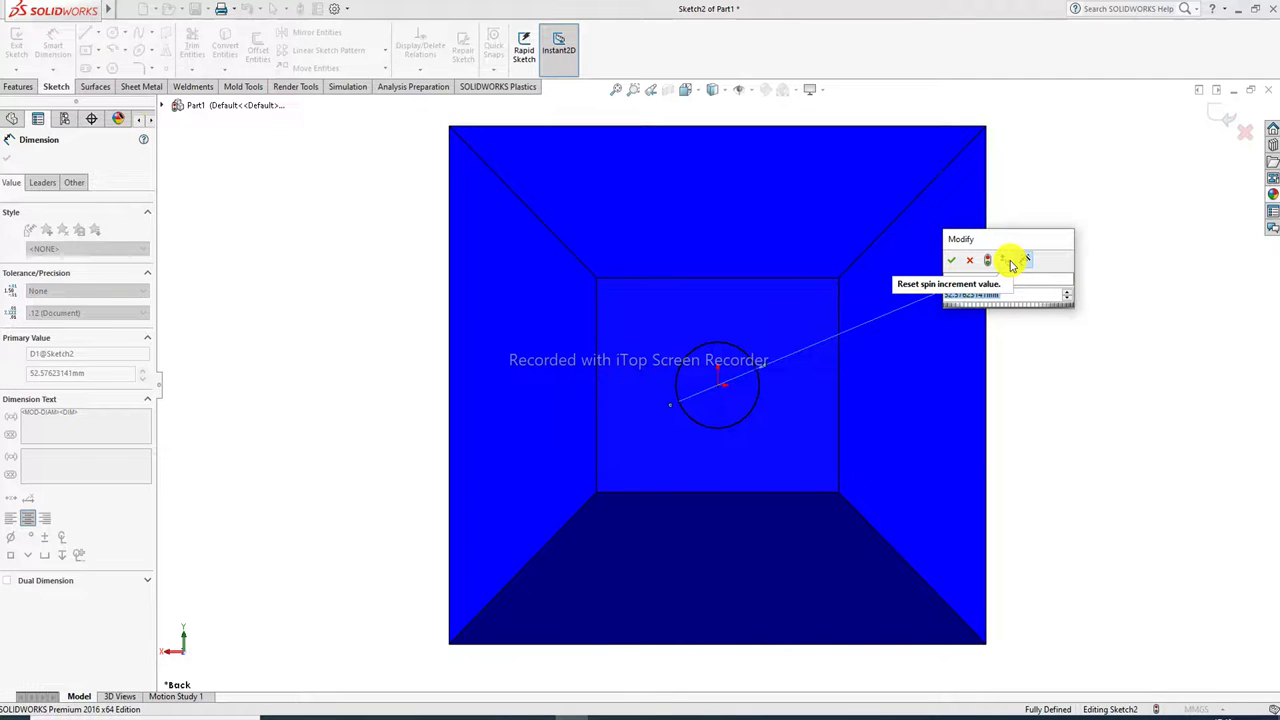
{"action": "type", "text": "6"}
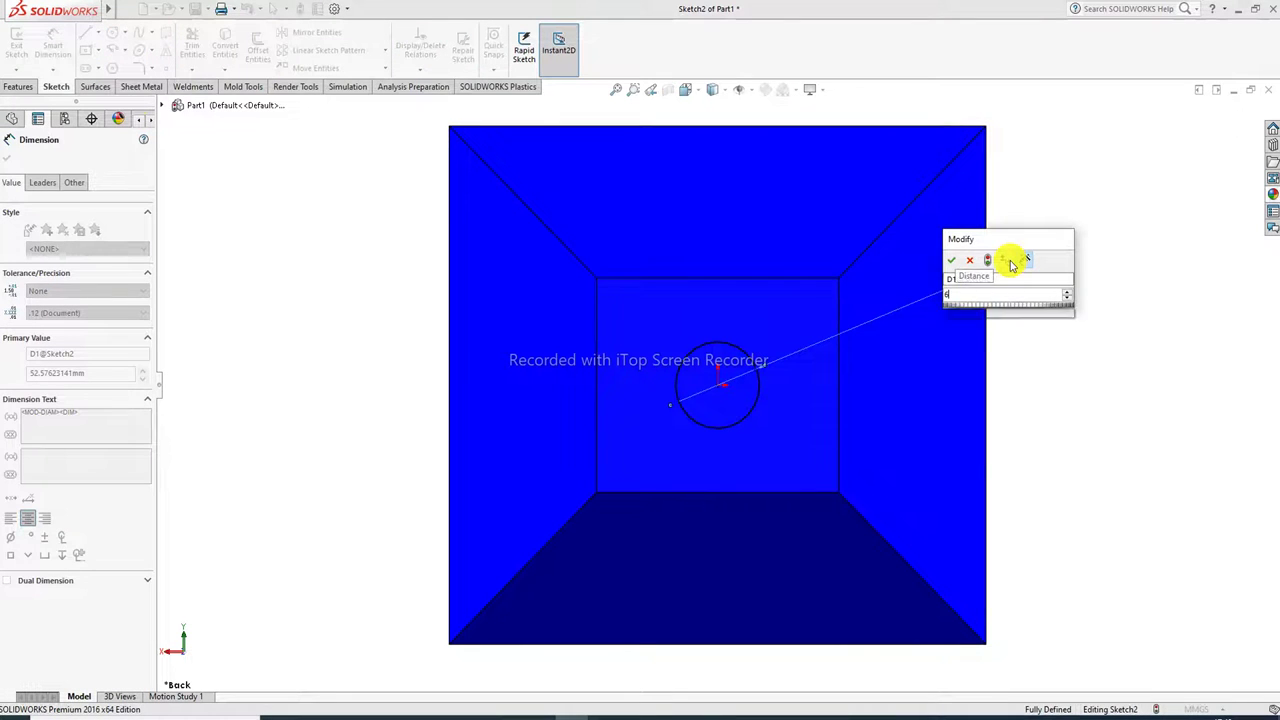
{"action": "key", "text": "Return"}
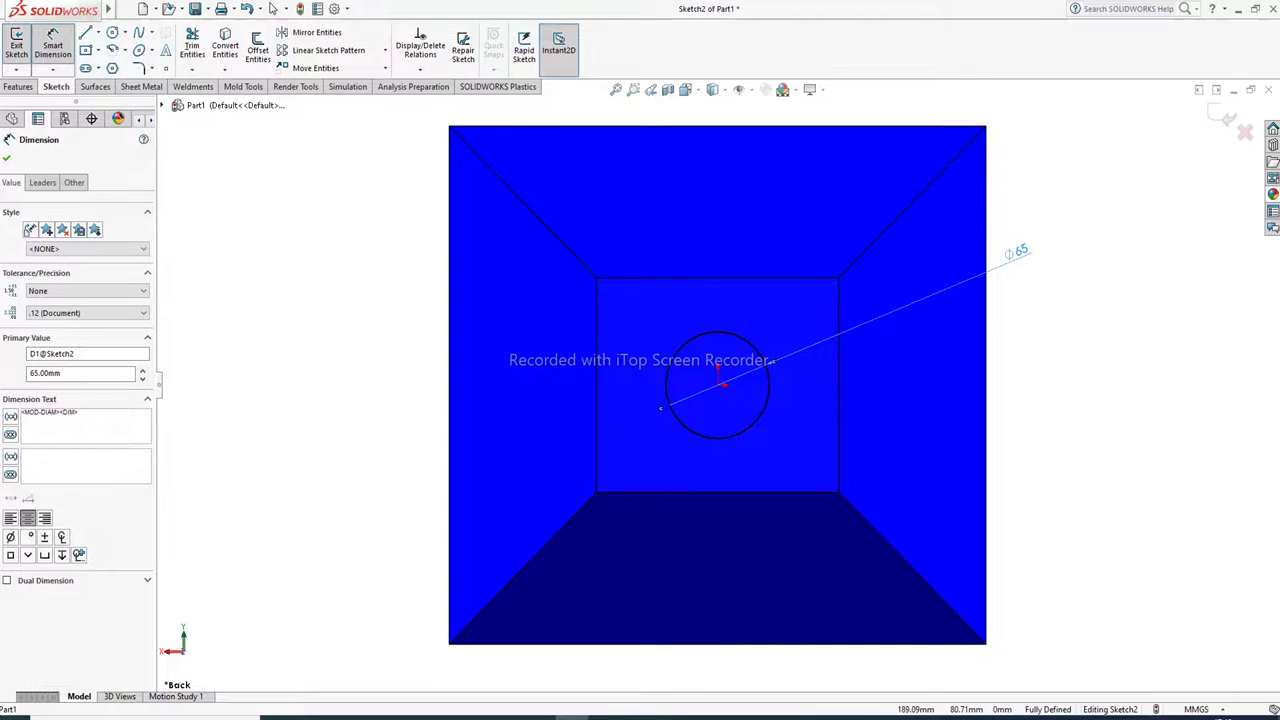
Set the circle's diameter to 80 mm and exit the sketch
{"action": "left_click", "coordinate": [1019, 252]}
{"action": "double_click", "coordinate": [1019, 252]}
{"action": "type", "text": "80"}
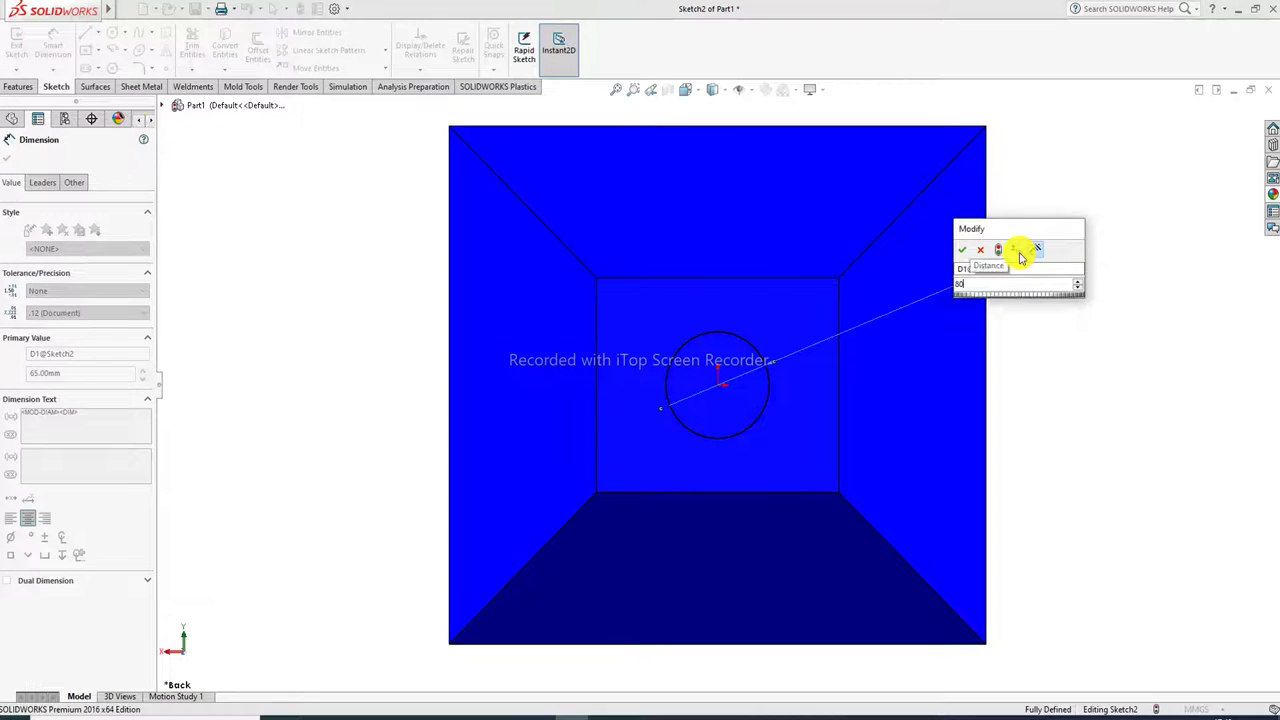
{"action": "key", "text": "Return"}
{"action": "left_click", "coordinate": [1115, 218]}
{"action": "left_click", "coordinate": [1222, 118]}
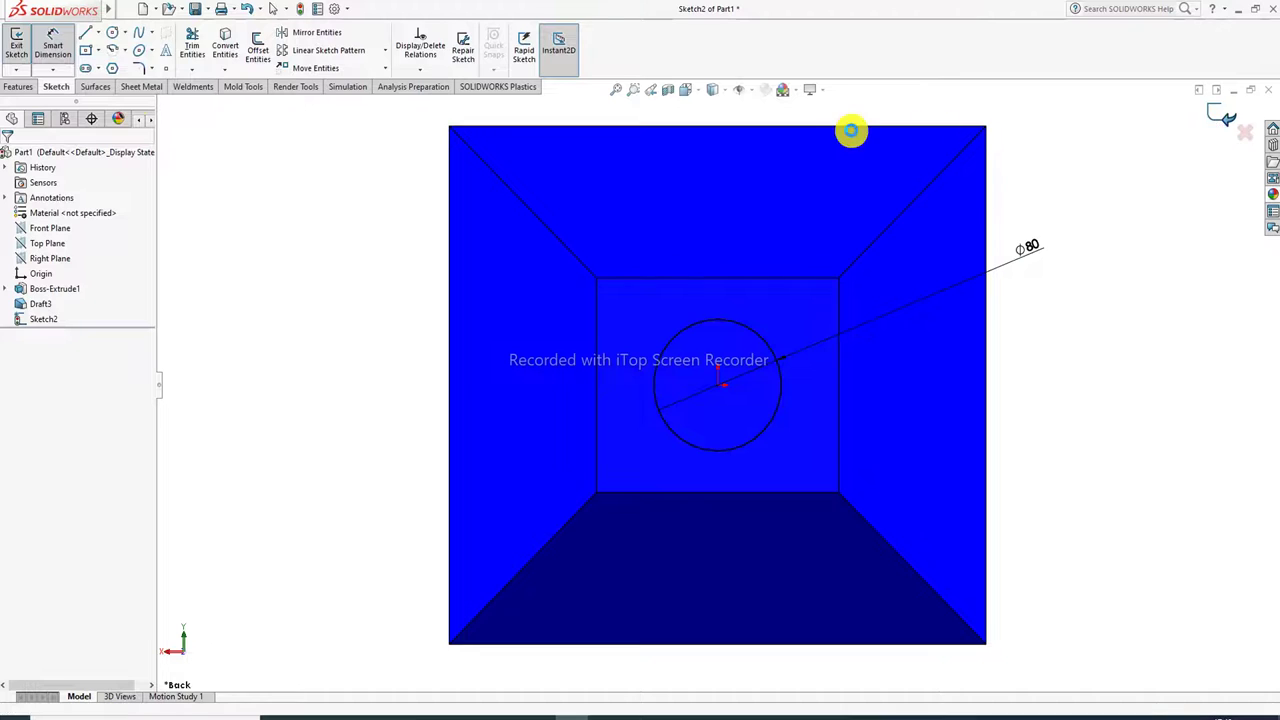
Cut-extrude the circle through the drafted block with a blind depth of 110 mm
{"action": "left_click", "coordinate": [196, 45]}
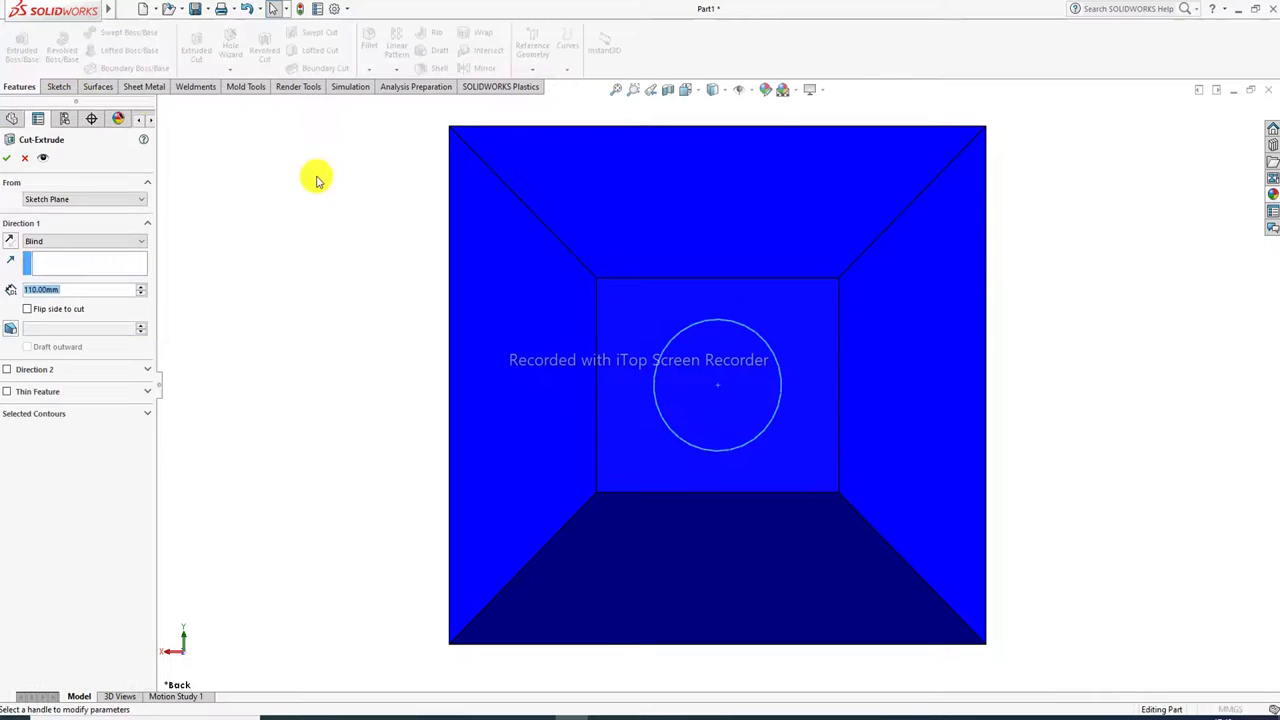
{"action": "middle_click_drag", "start_coordinate": [358, 285], "coordinate": [509, 223]}
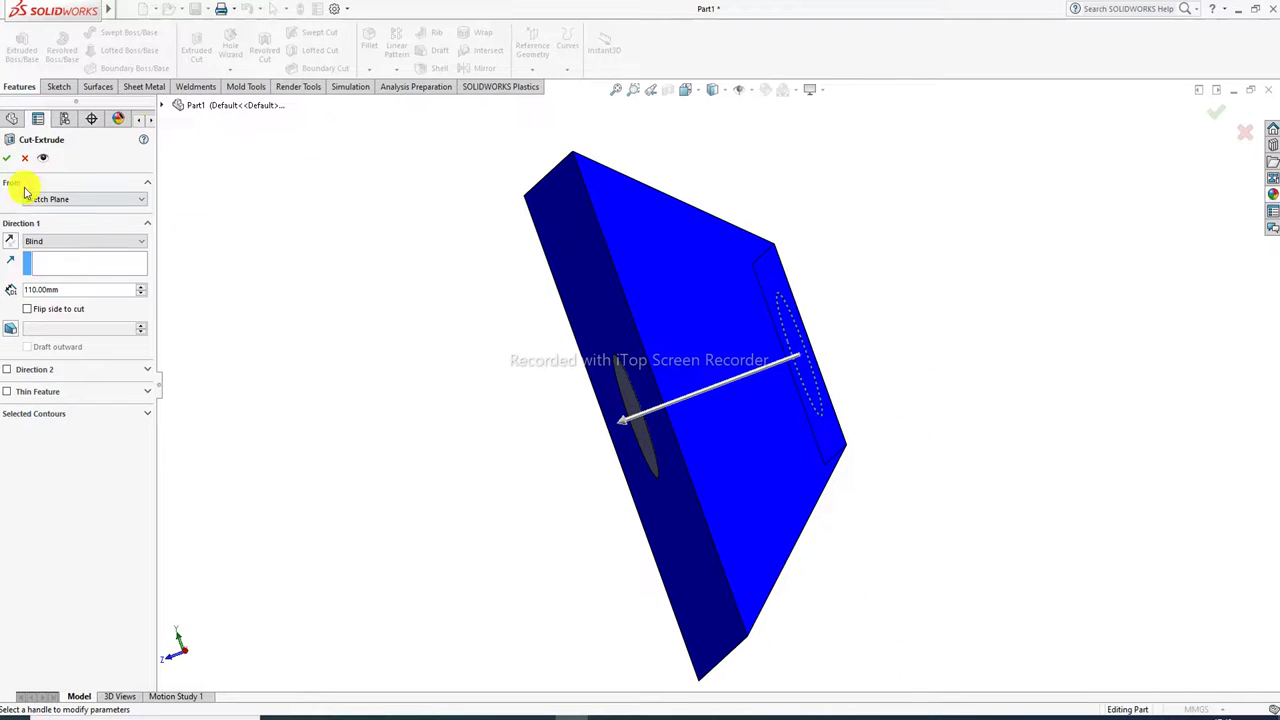
{"action": "left_click", "coordinate": [8, 160]}
Apply a light grey-blue colour (RGB 203, 210, 239) to the hole's inner cylindrical face
{"action": "middle_click_drag", "start_coordinate": [880, 263], "coordinate": [569, 309]}
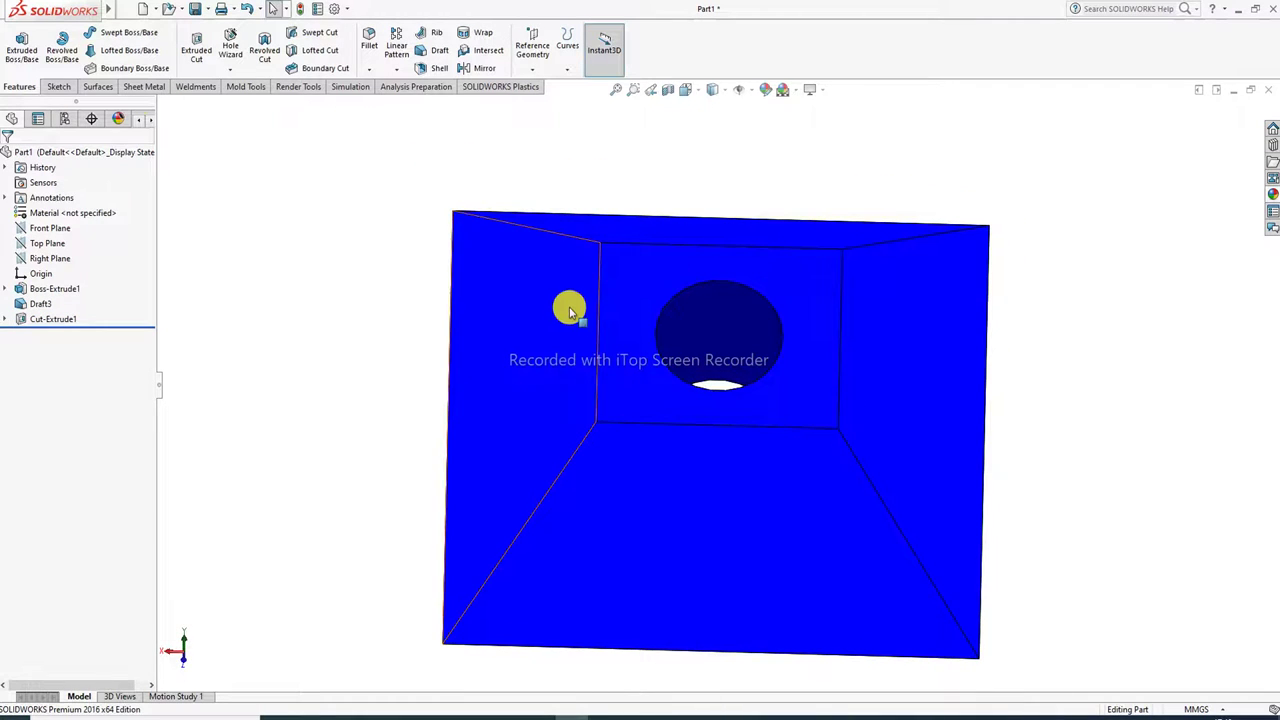
{"action": "left_click", "coordinate": [731, 306]}
{"action": "left_click", "coordinate": [766, 90]}
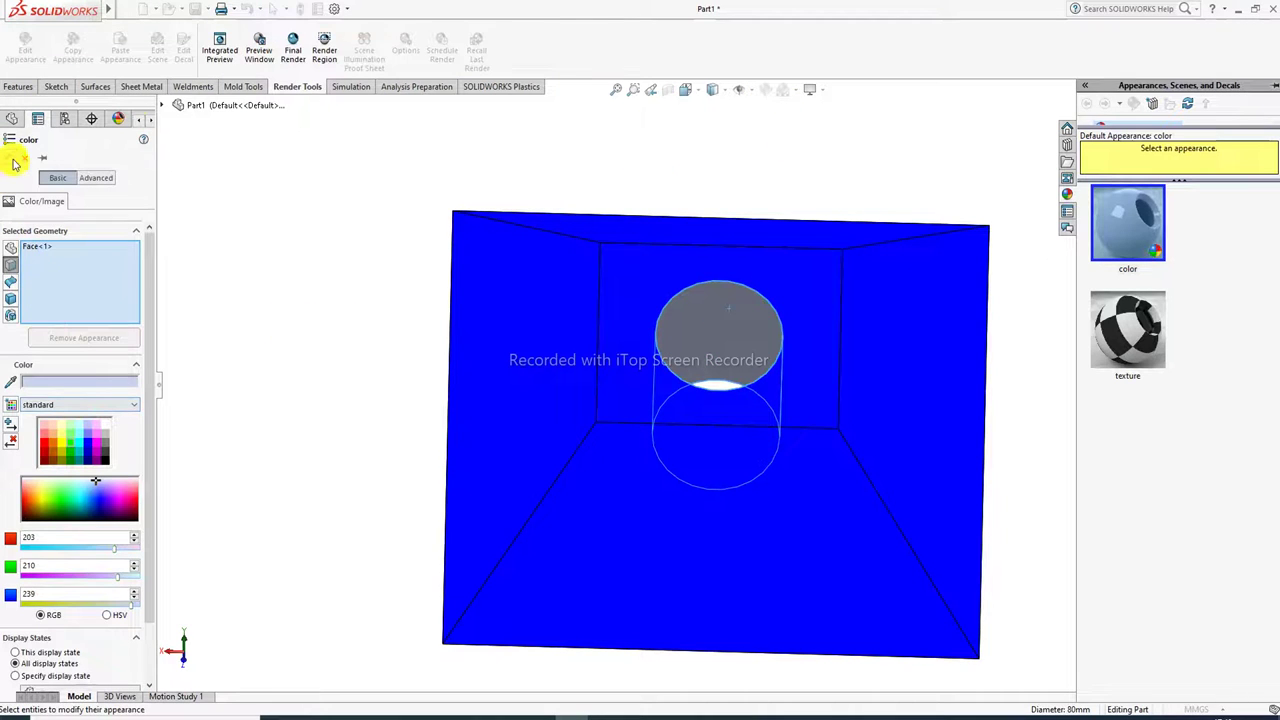
{"action": "left_click", "coordinate": [13, 160]}
{"action": "middle_click_drag", "start_coordinate": [843, 220], "coordinate": [757, 305]}
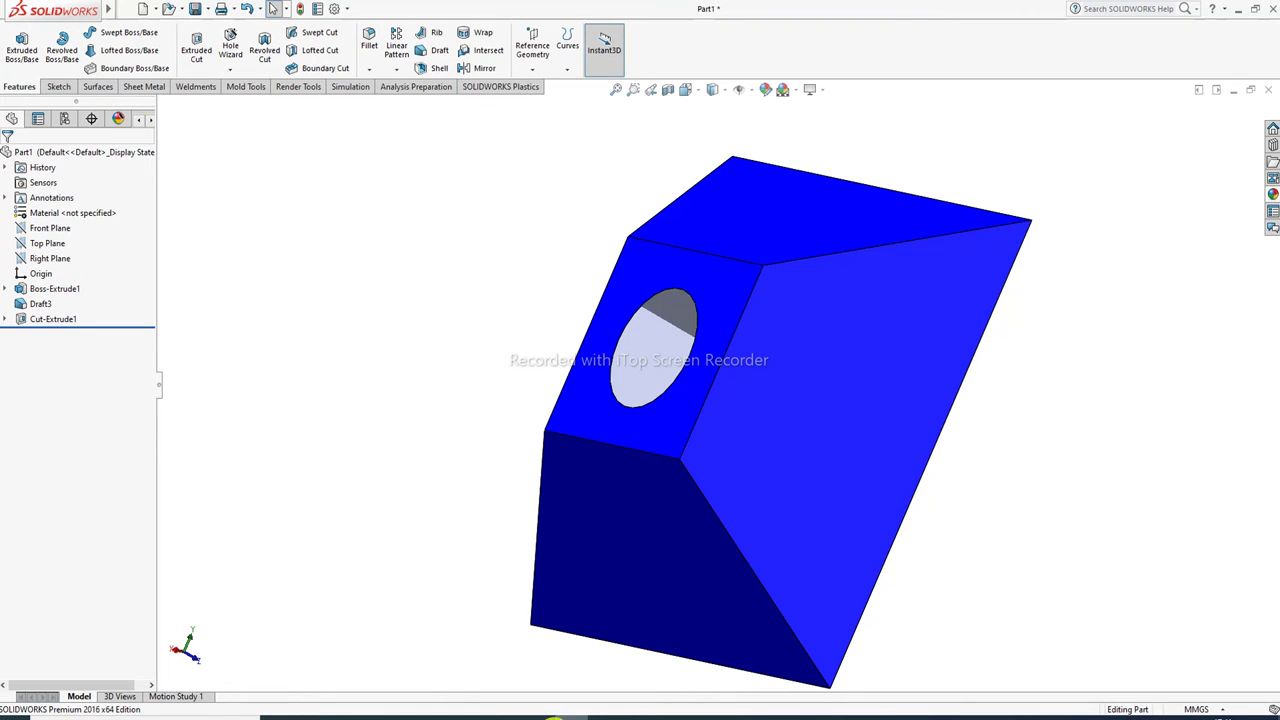
{"action": "left_click", "coordinate": [560, 716]}
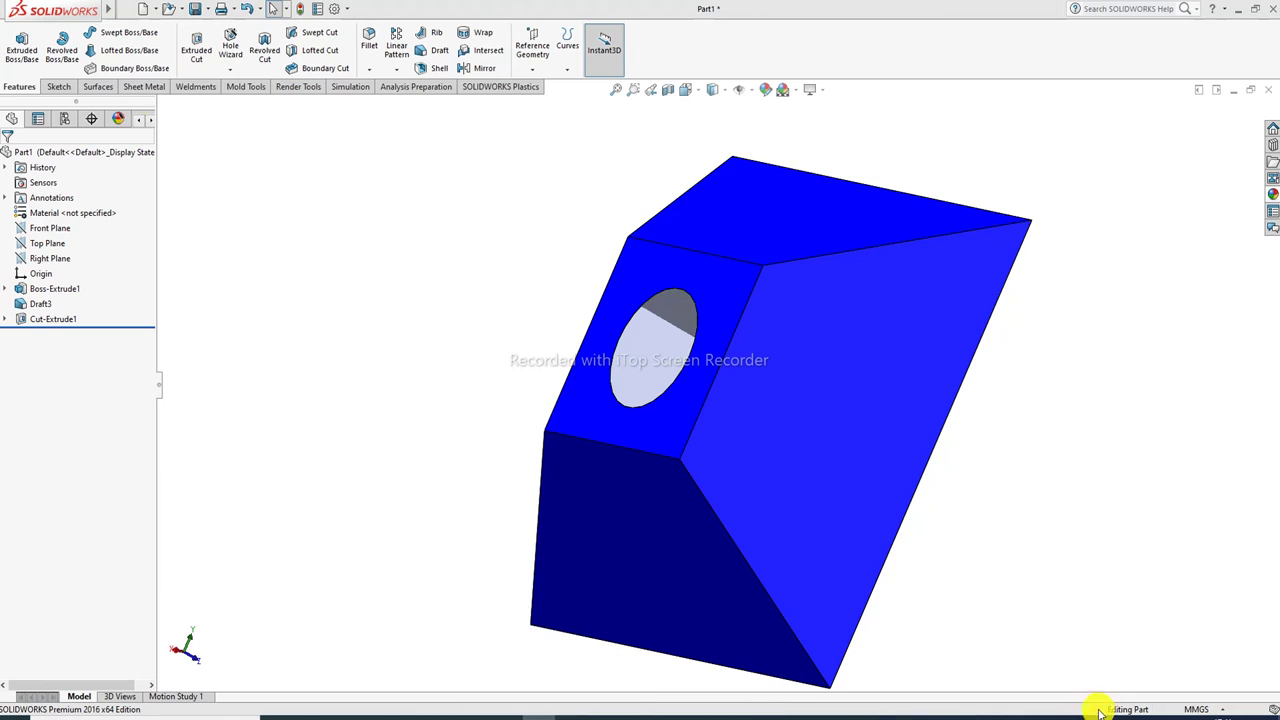